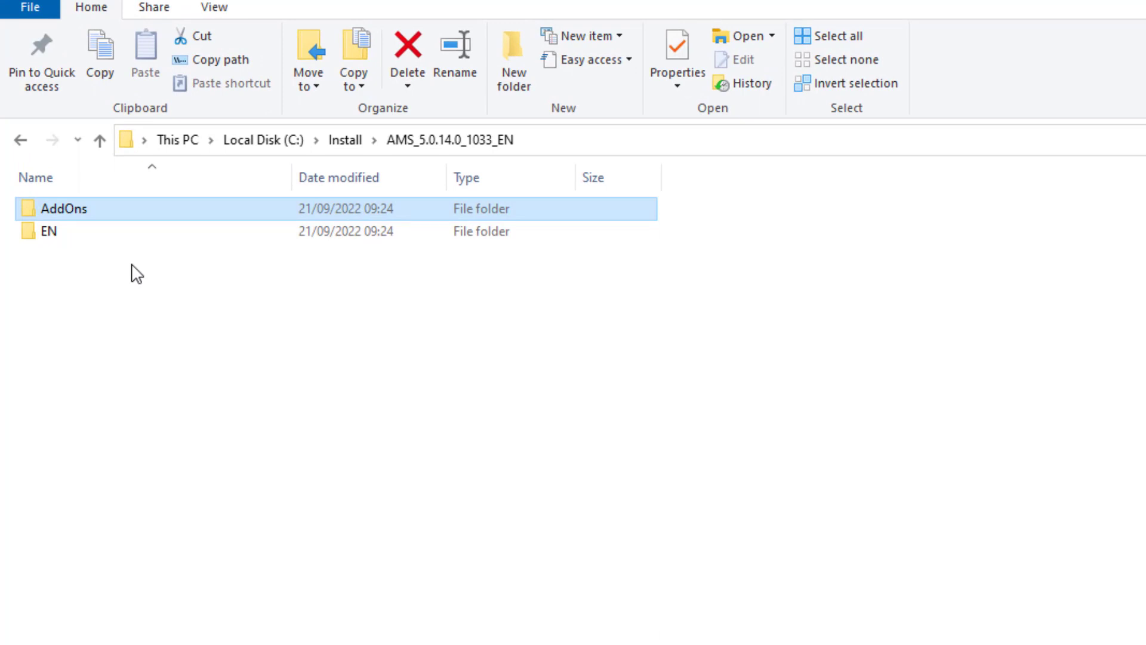
double_click(187, 209)
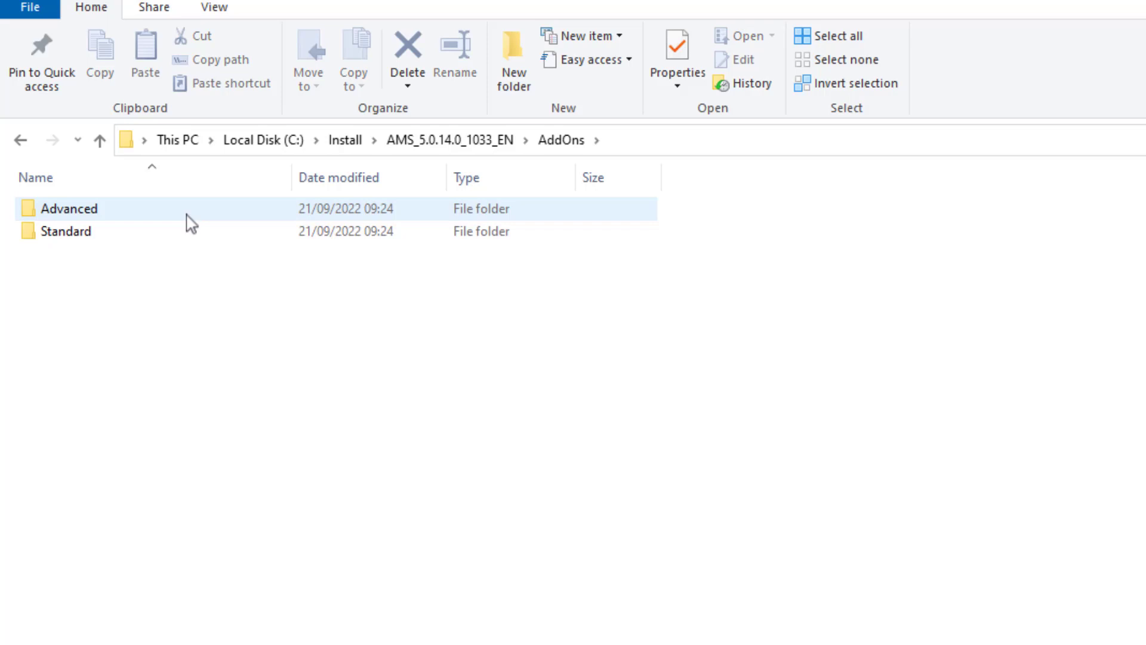
double_click(184, 231)
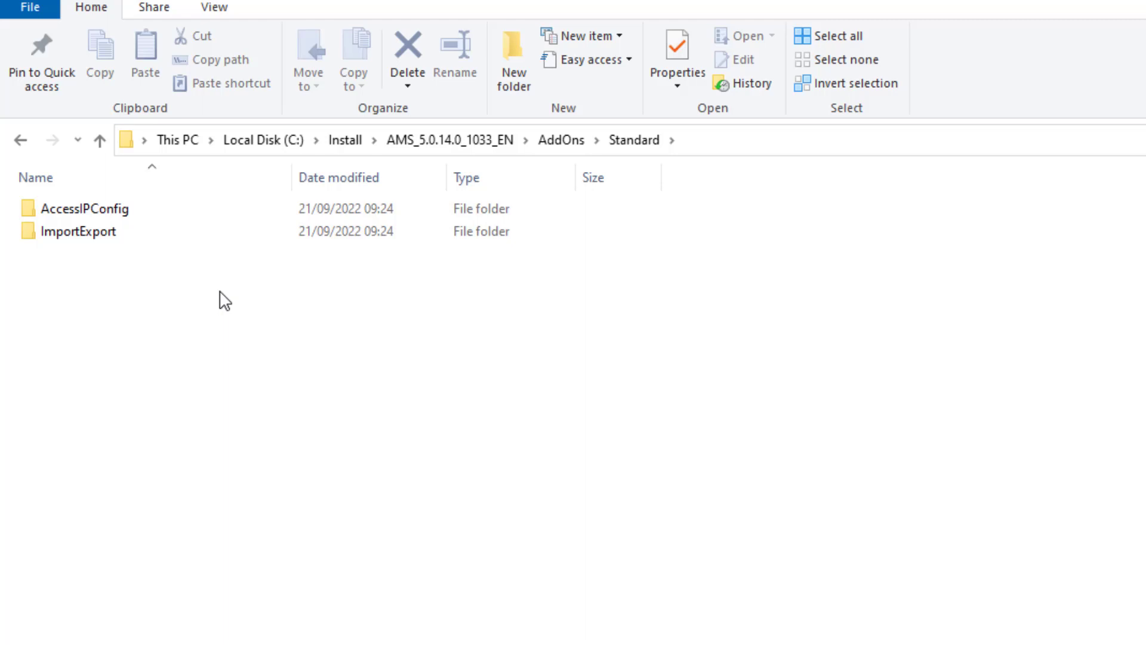
key(BackSpace)
double_click(318, 212)
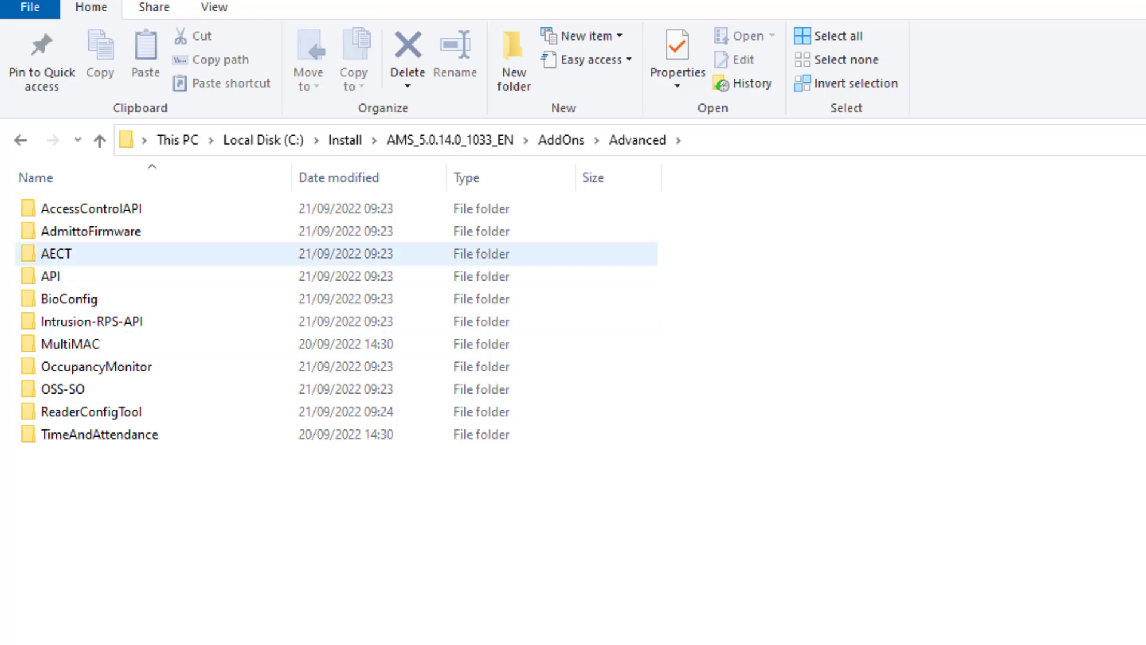
- Open the EN folder and run AMS Server Installer.exe as administrator
click(484, 148)
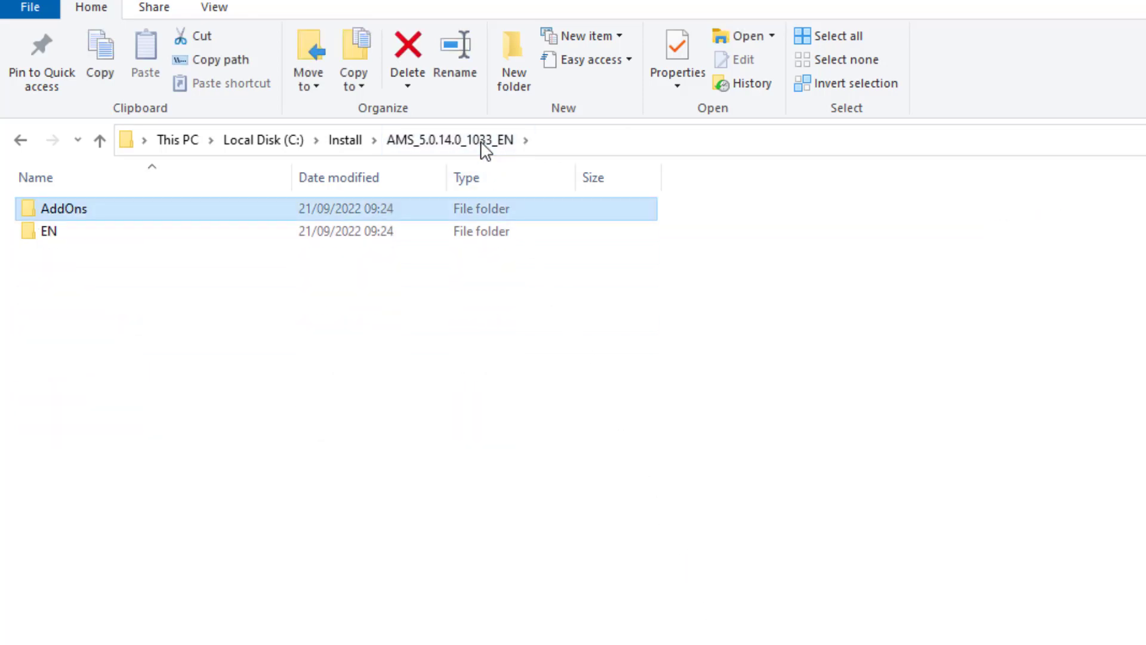
double_click(321, 239)
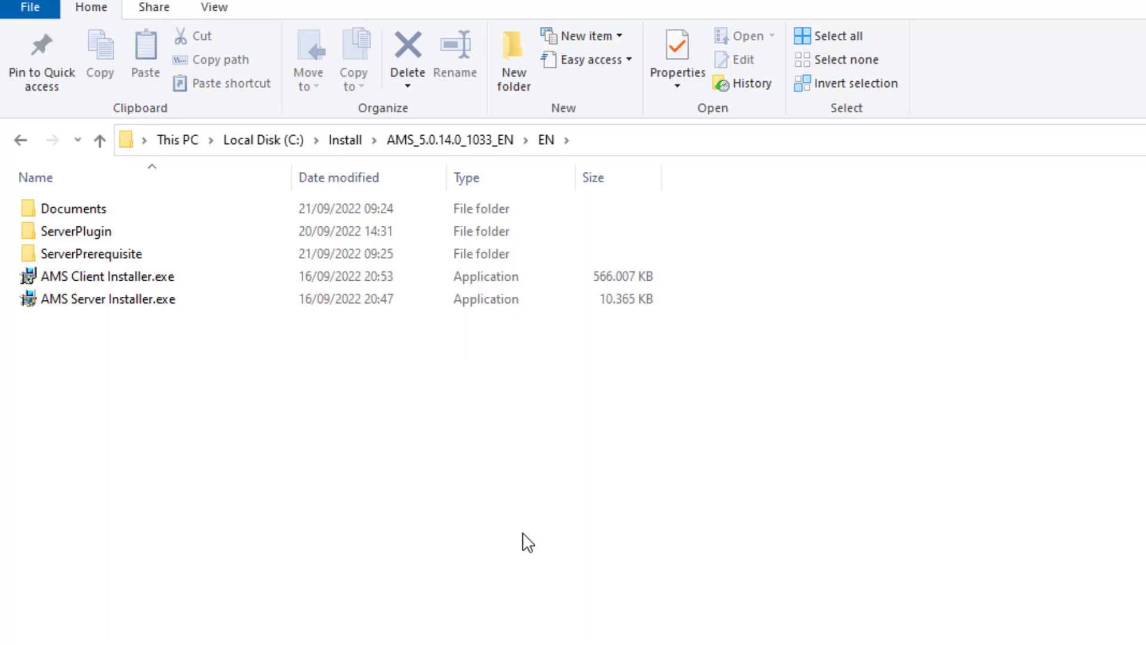
click(172, 297)
right_click(172, 297)
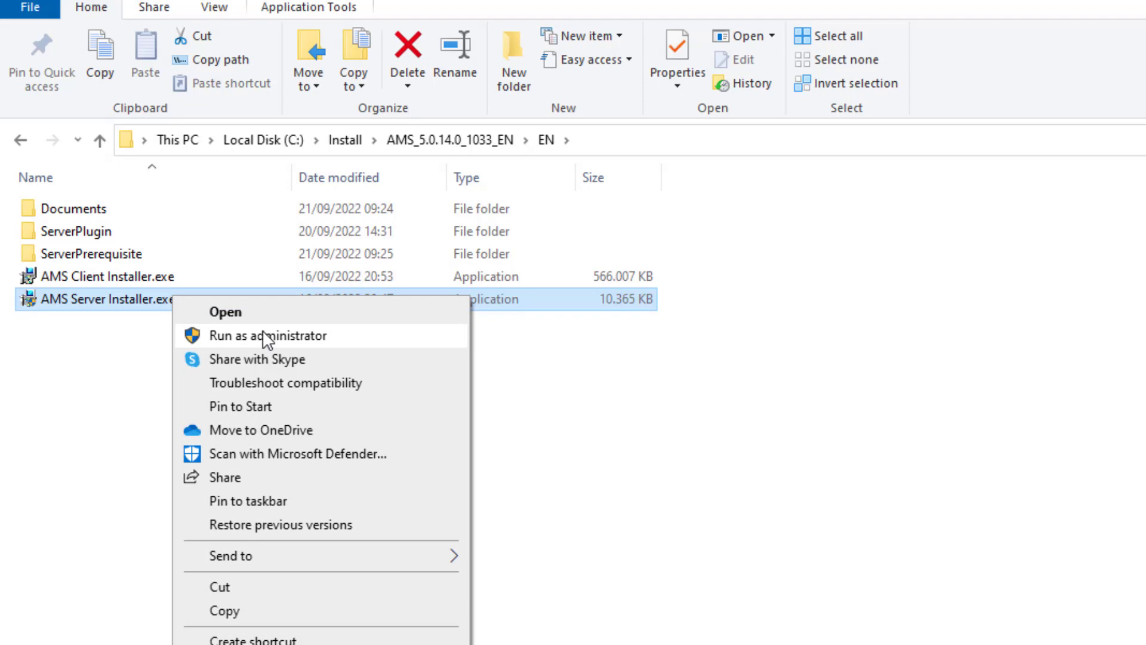
click(265, 337)
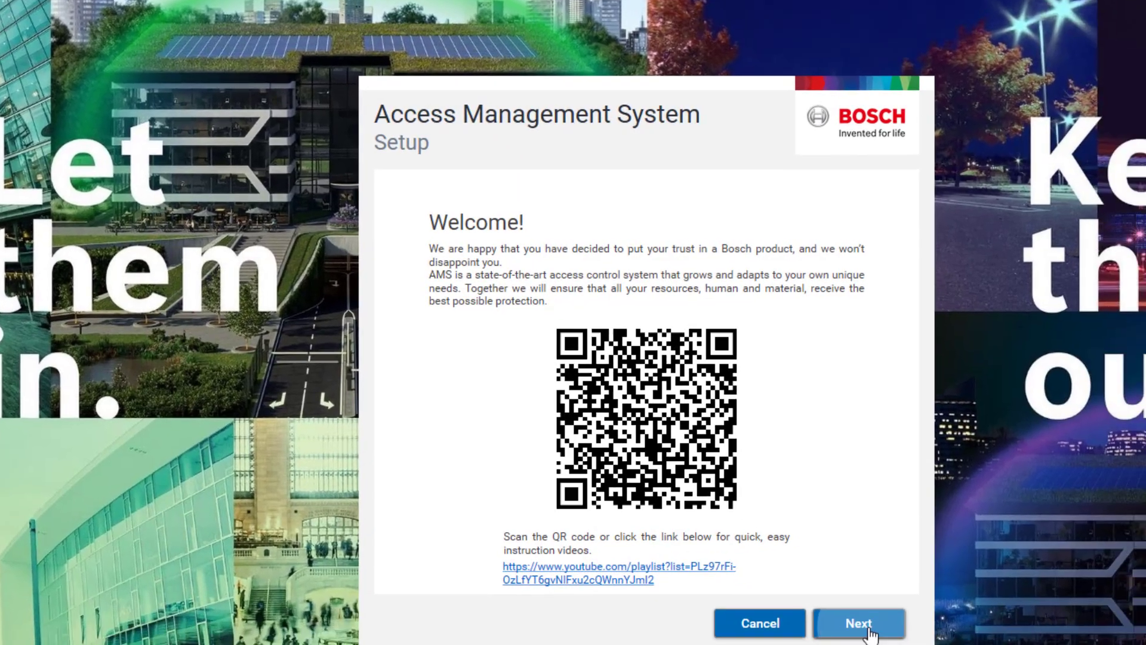
- Go past the welcome page, review the core components list, and accept the EULA
click(865, 621)
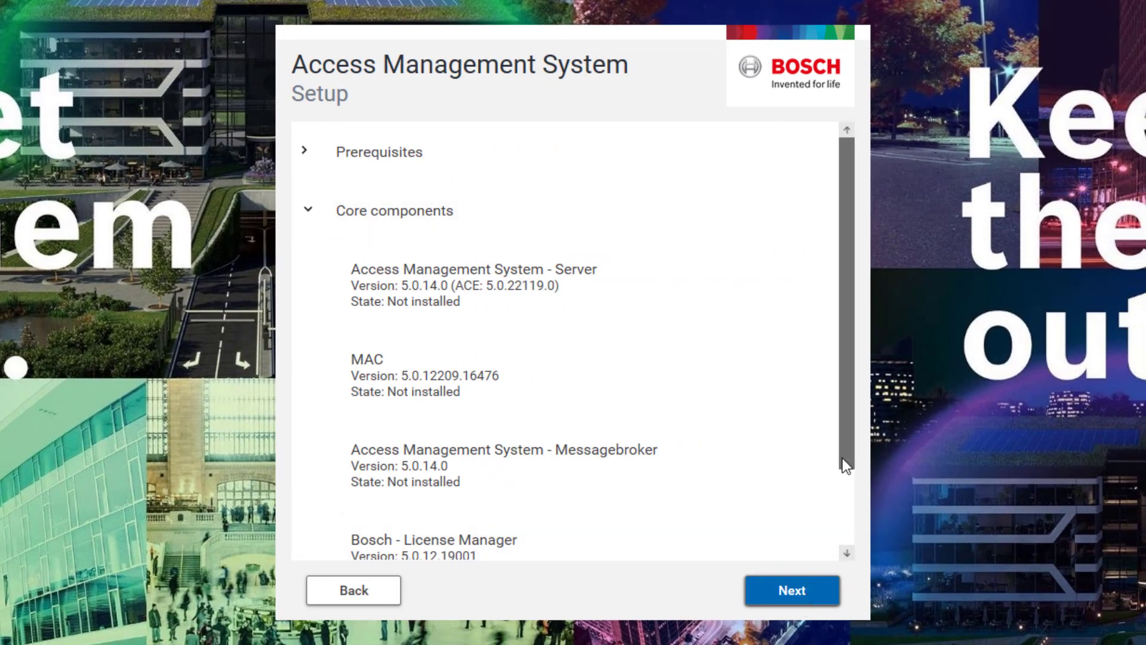
drag(843, 457, 842, 537)
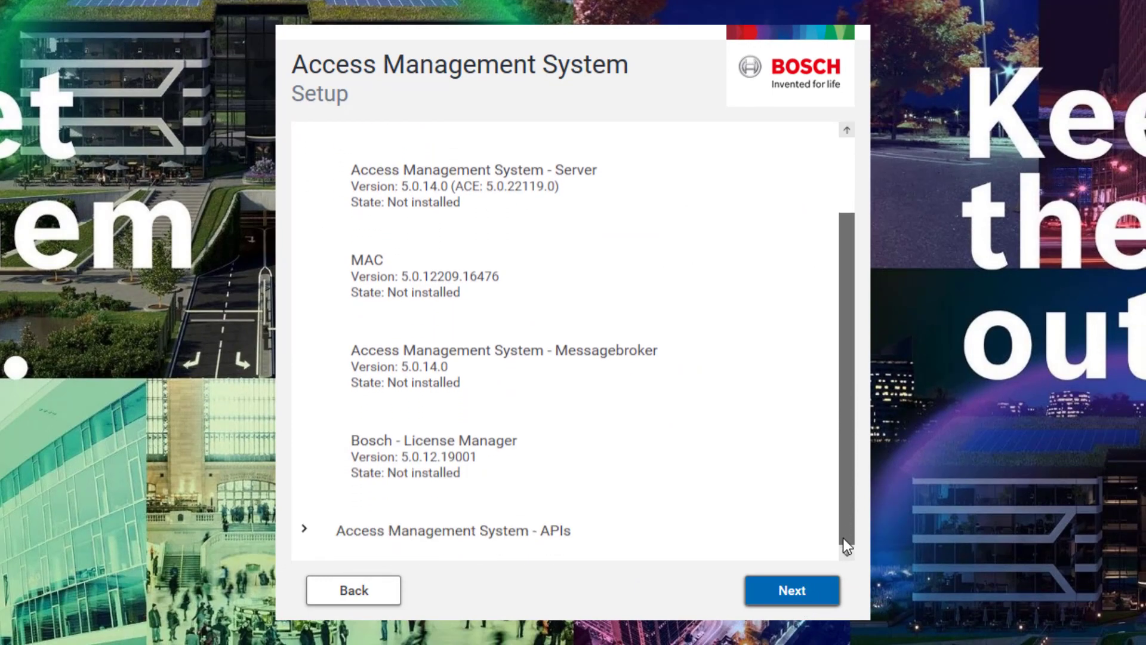
click(806, 594)
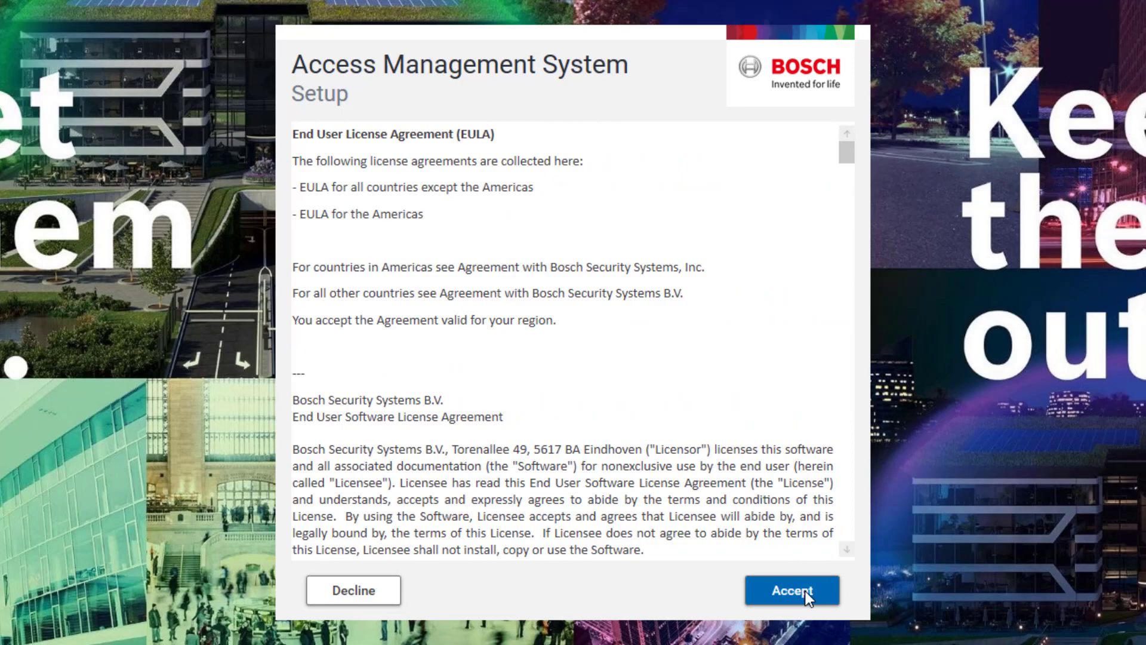
drag(847, 150, 848, 579)
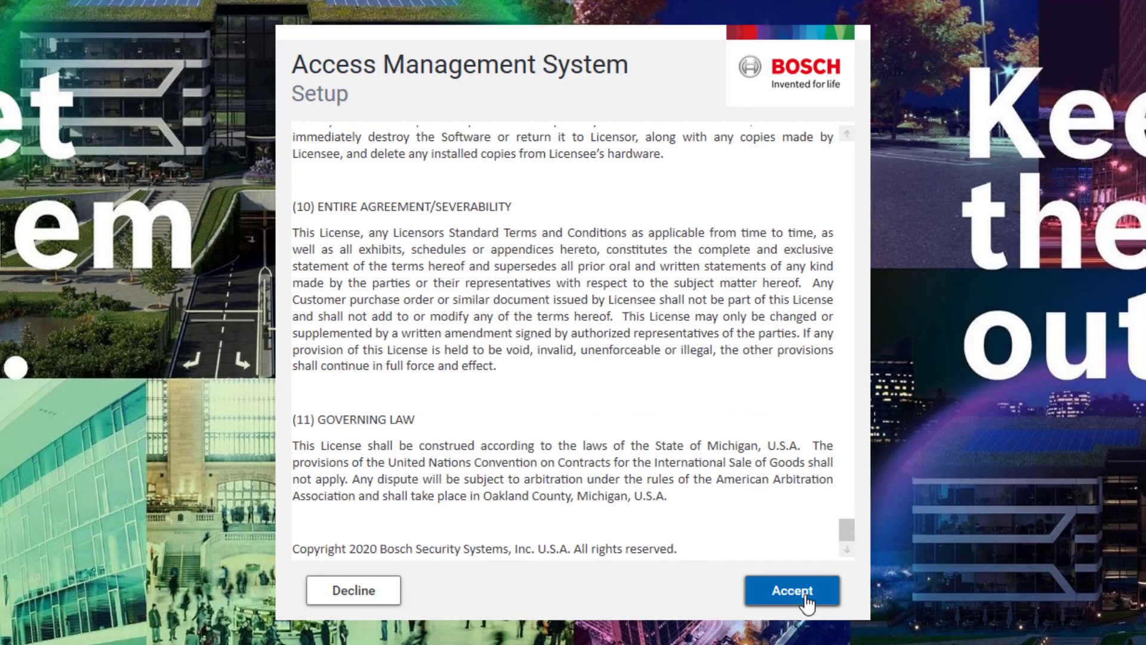
click(805, 594)
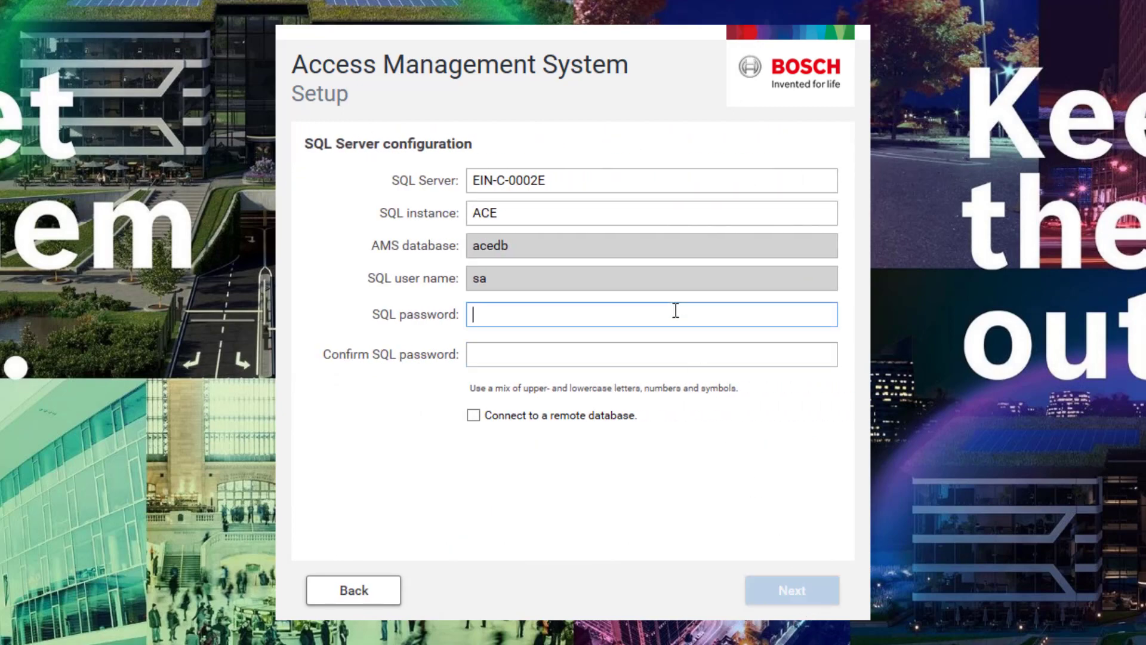
- Enter the SQL password, confirm it in the Confirm SQL password field, and continue
text(***)
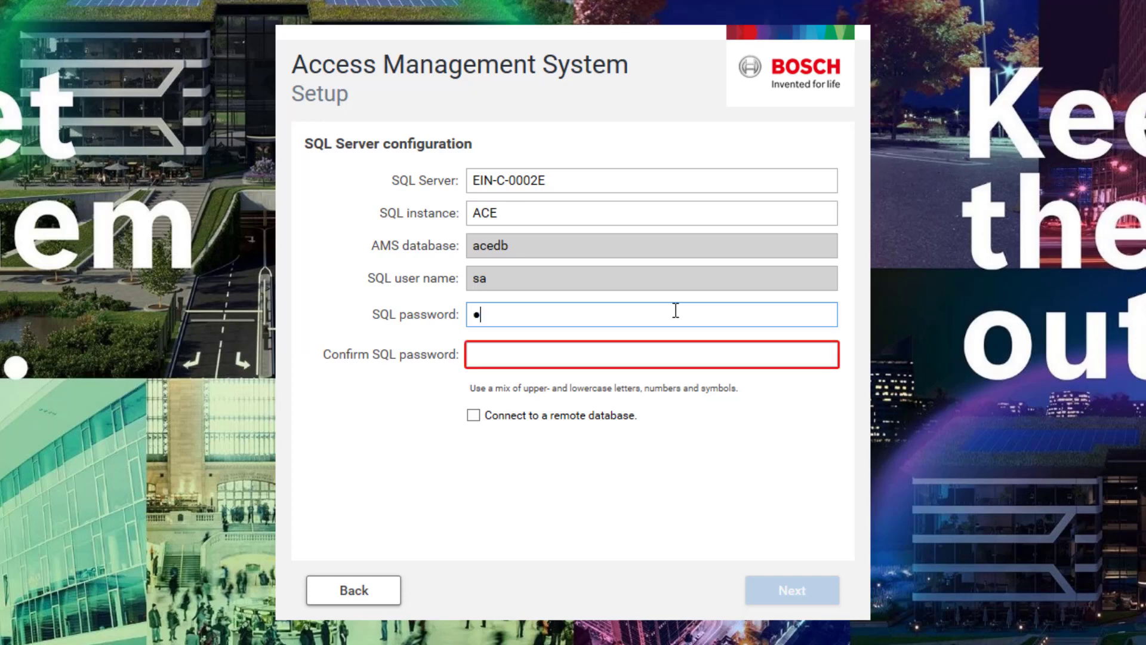
text(****)
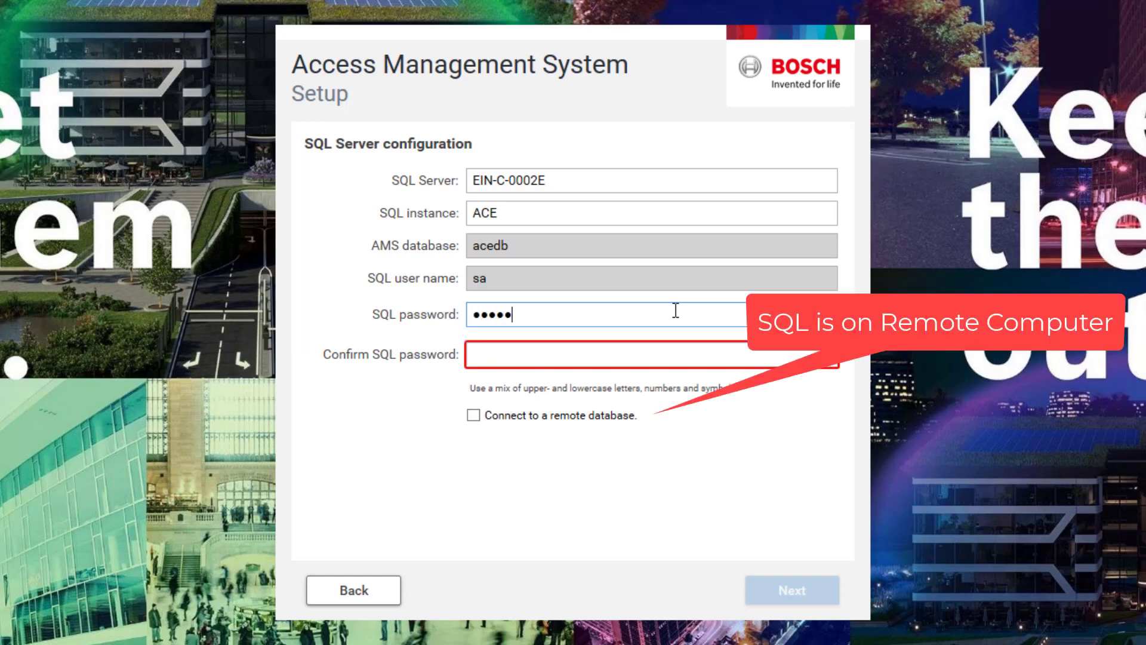
text(**)
key(Tab)
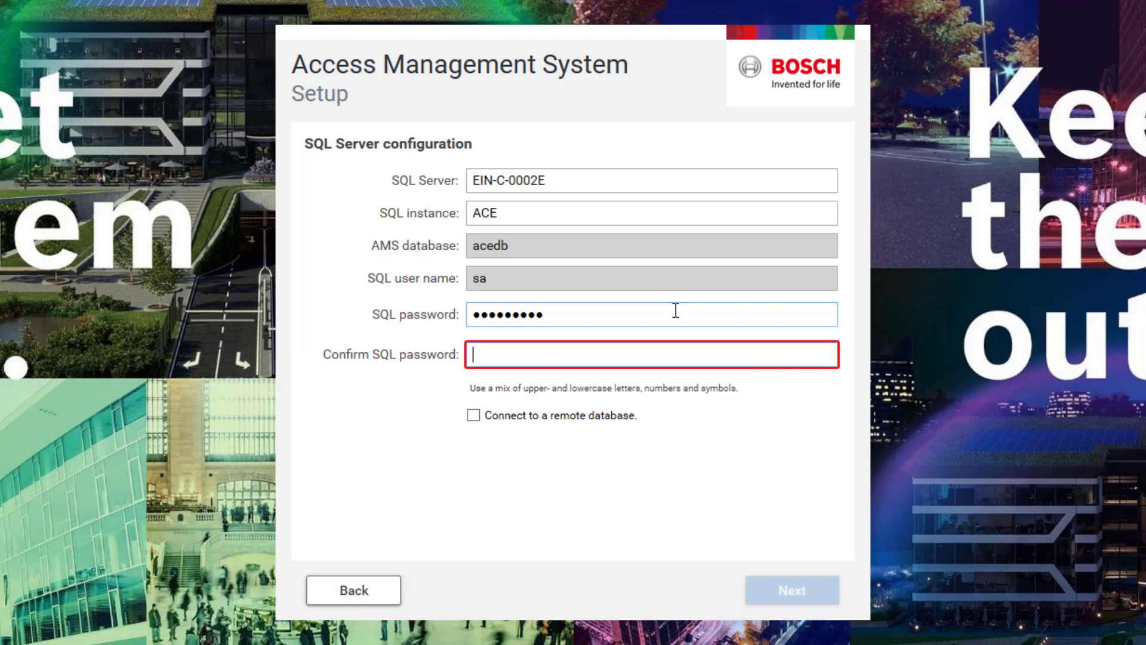
text(*********)
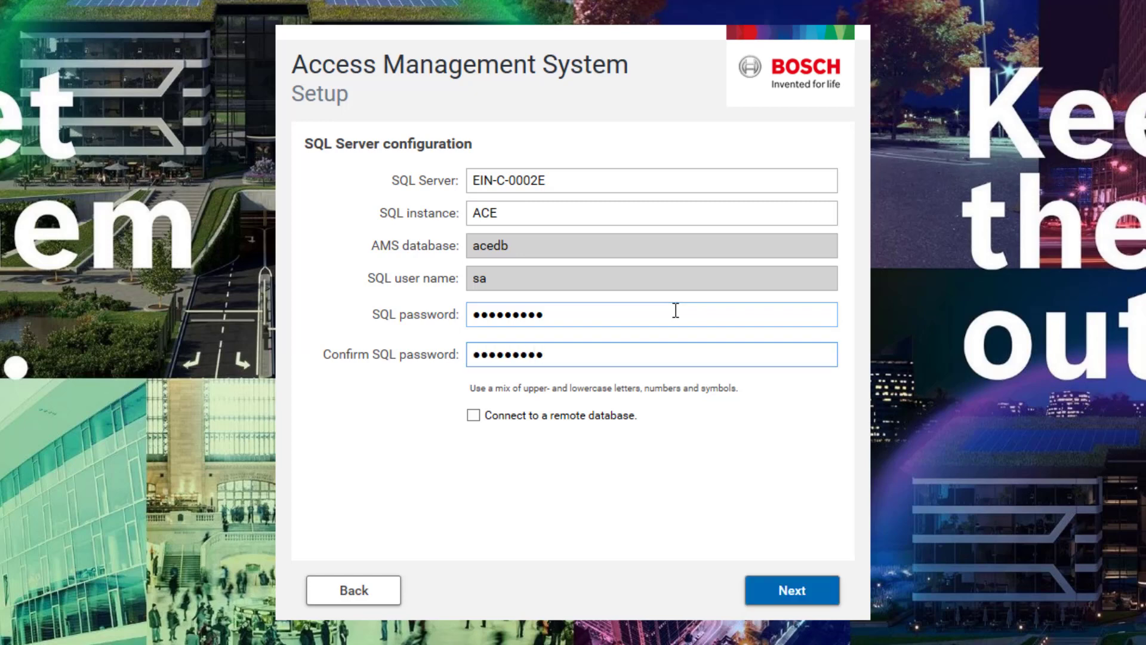
click(822, 596)
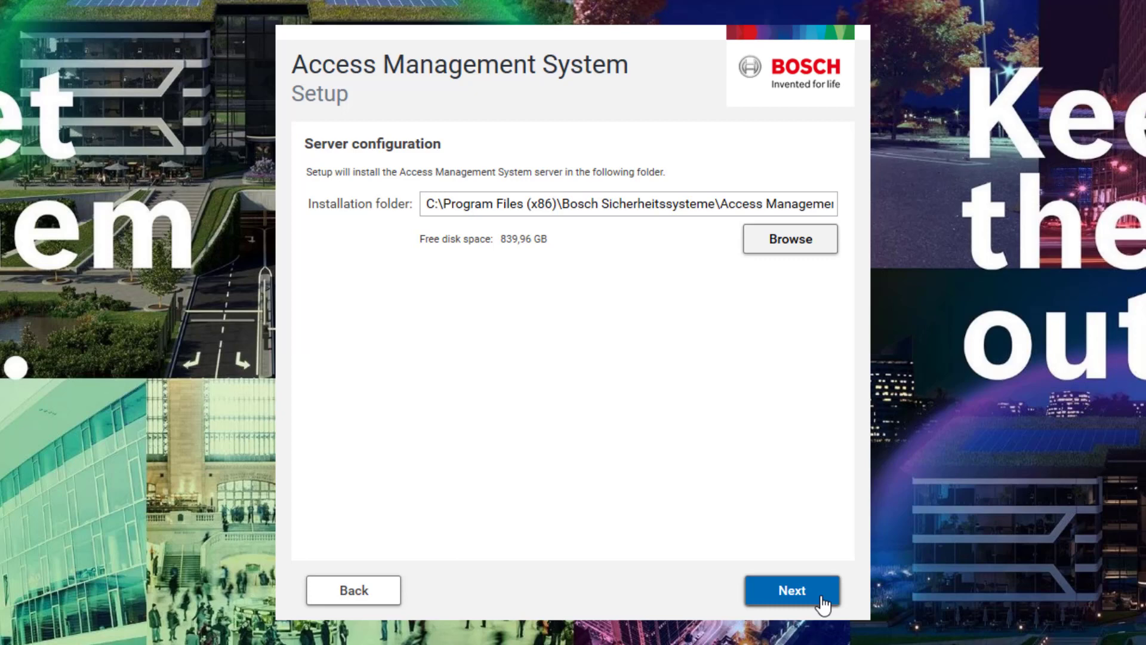
- Keep the default C:\Program Files (x86)\Bosch Sicherheitssysteme folder, review the summary, and start the installation
click(821, 596)
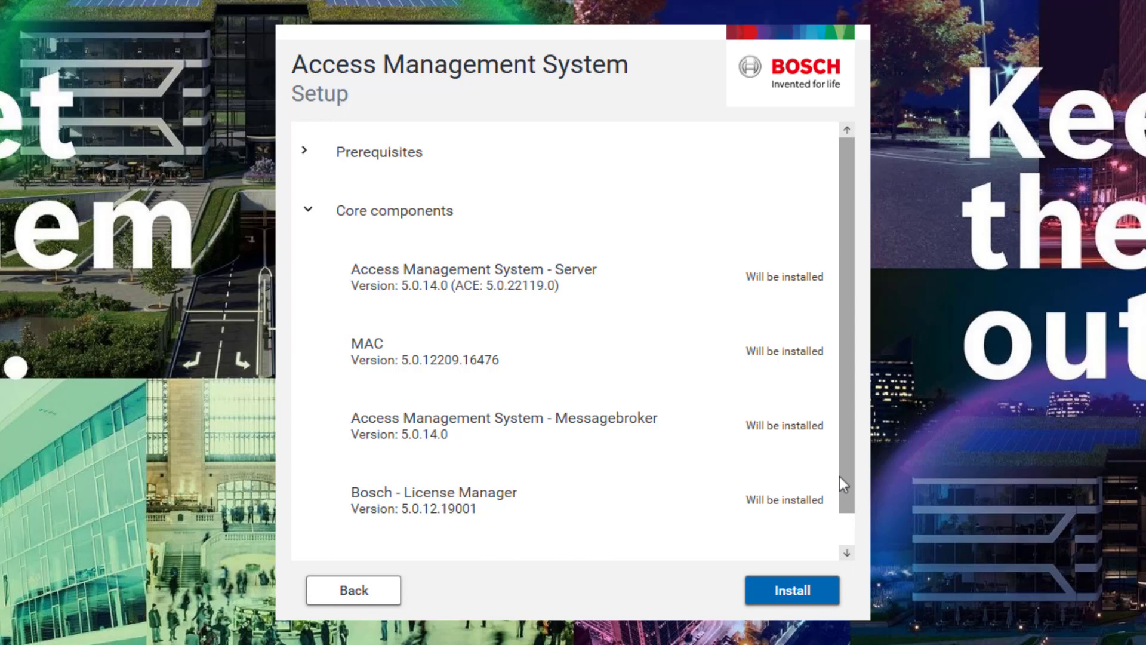
scroll(839, 481, down, 1)
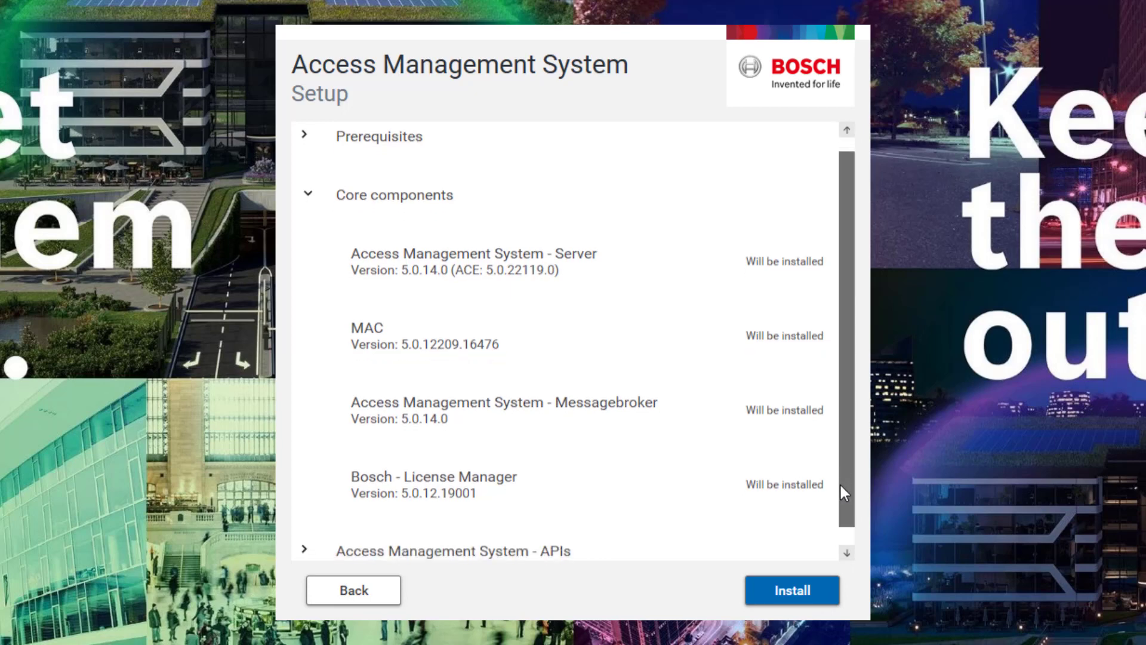
click(798, 593)
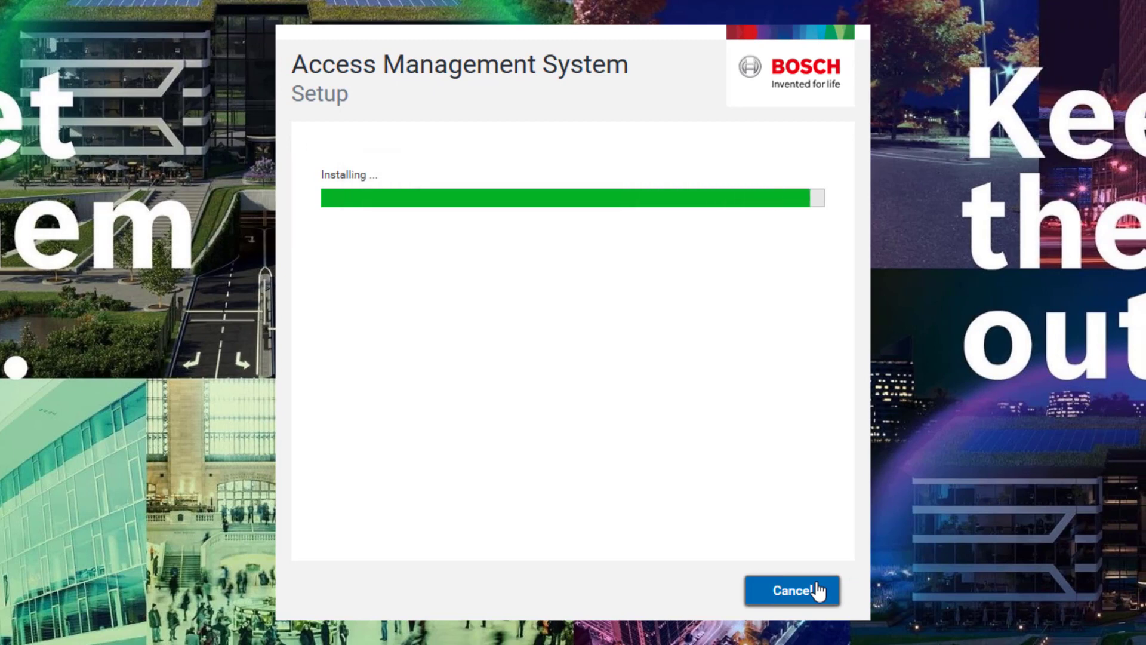
- Once the progress bar finishes, continue to the installation results summary
click(816, 592)
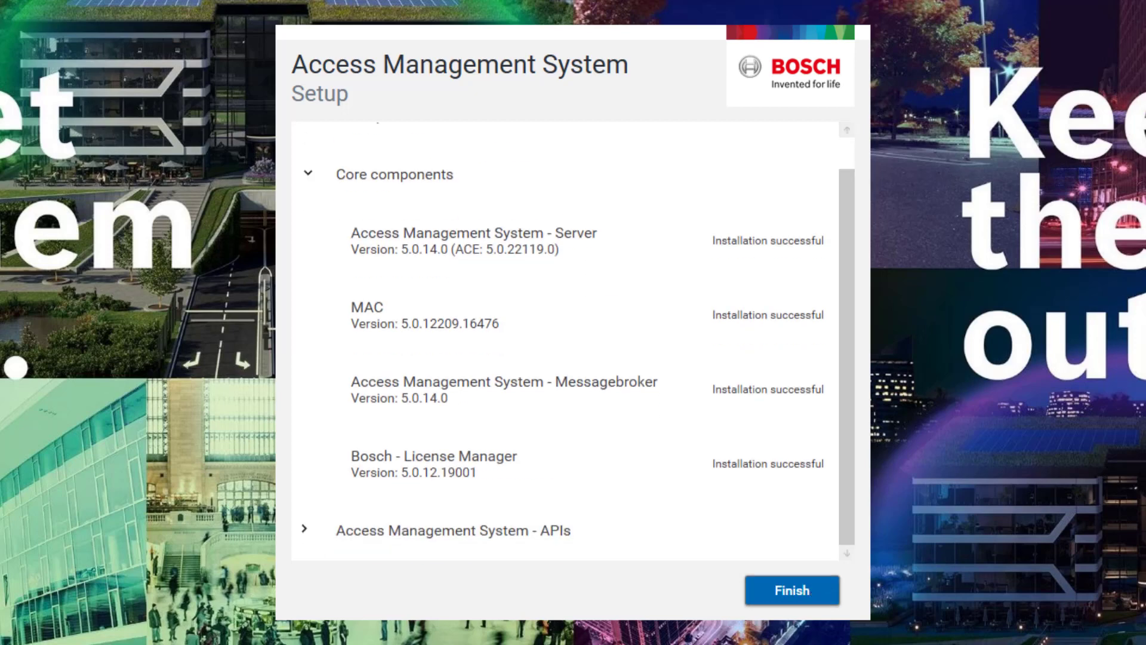
- Finish and close the AMS setup
click(801, 589)
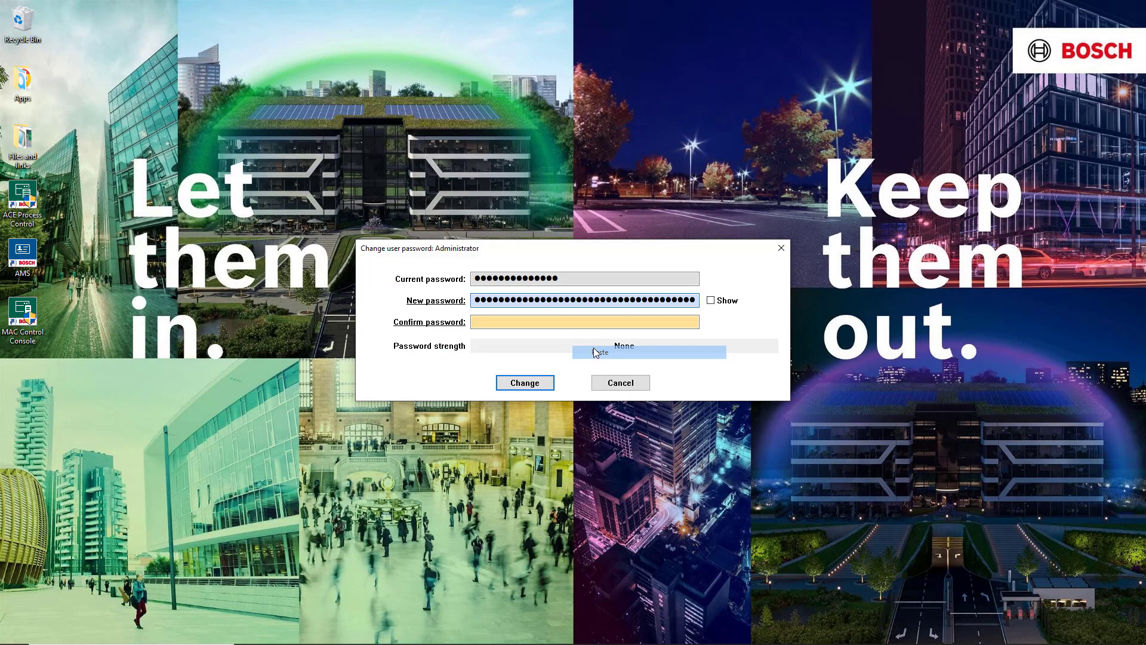
- Paste the new Administrator password into Confirm password and apply the change
right_click(590, 326)
click(611, 372)
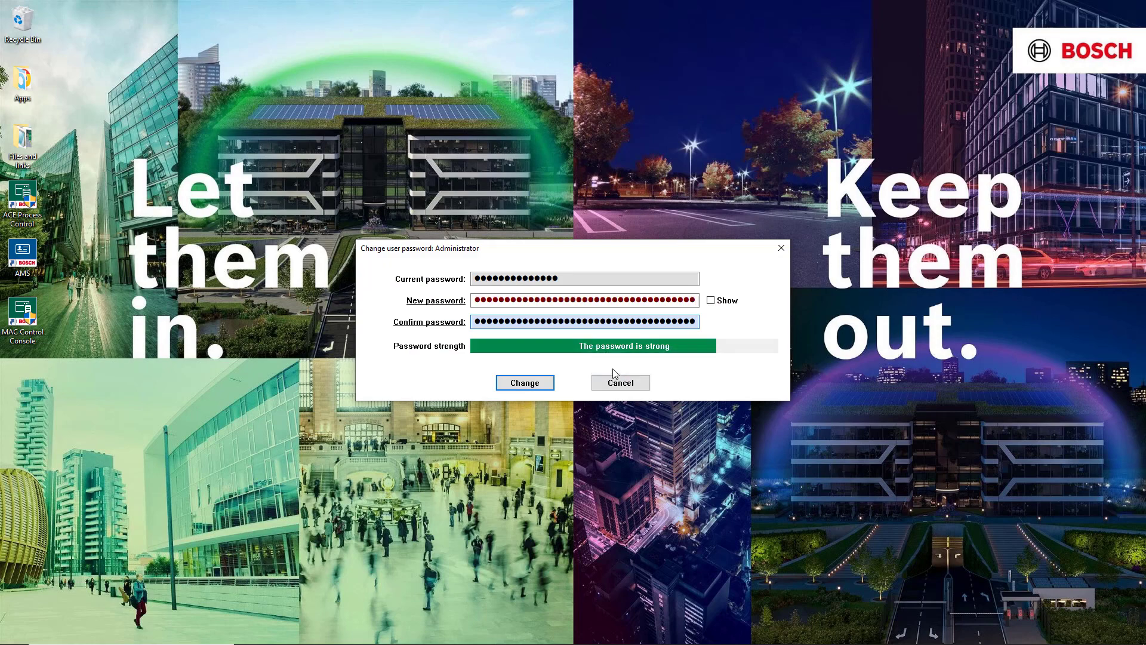
click(525, 383)
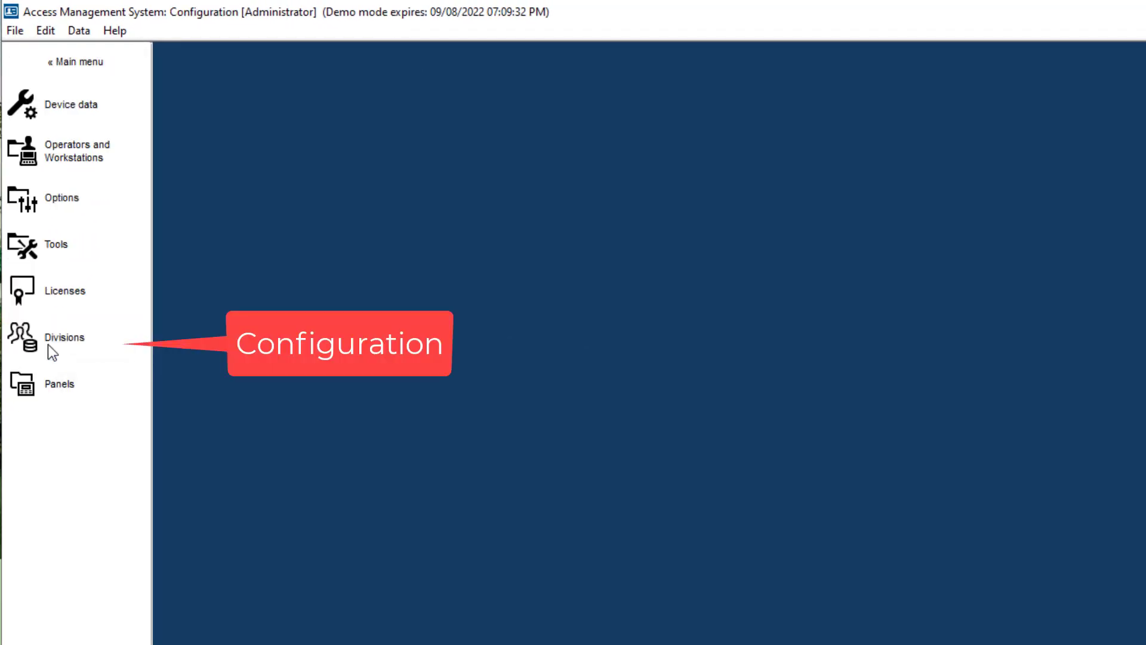
- Open the Licenses page in Configuration and start the License Manager
click(71, 301)
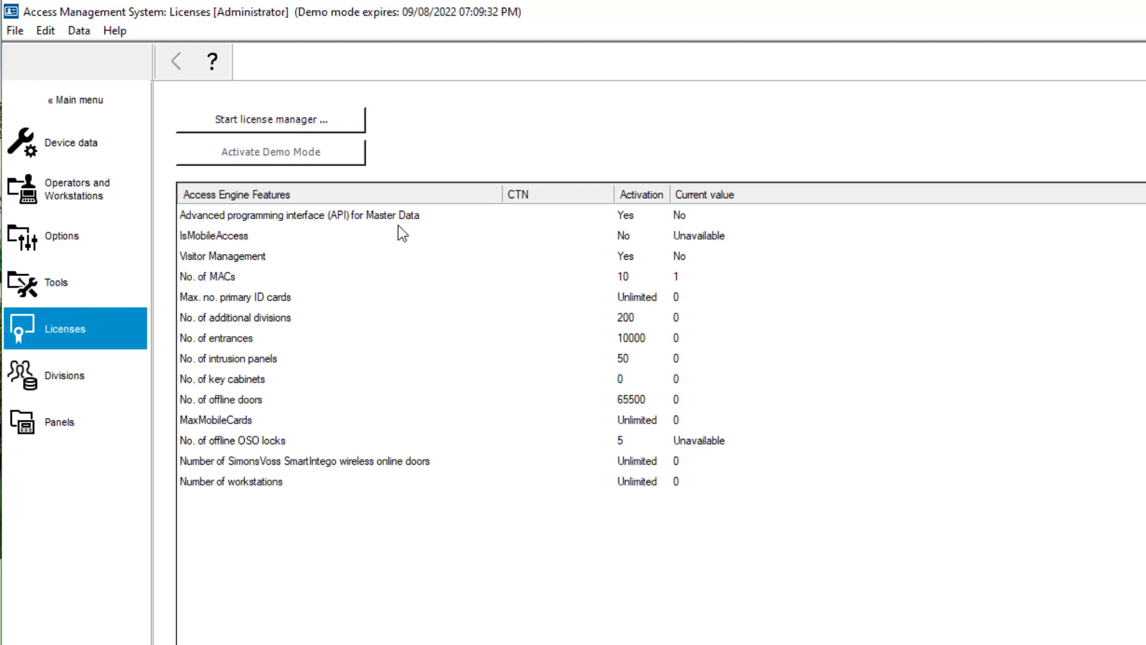
click(323, 118)
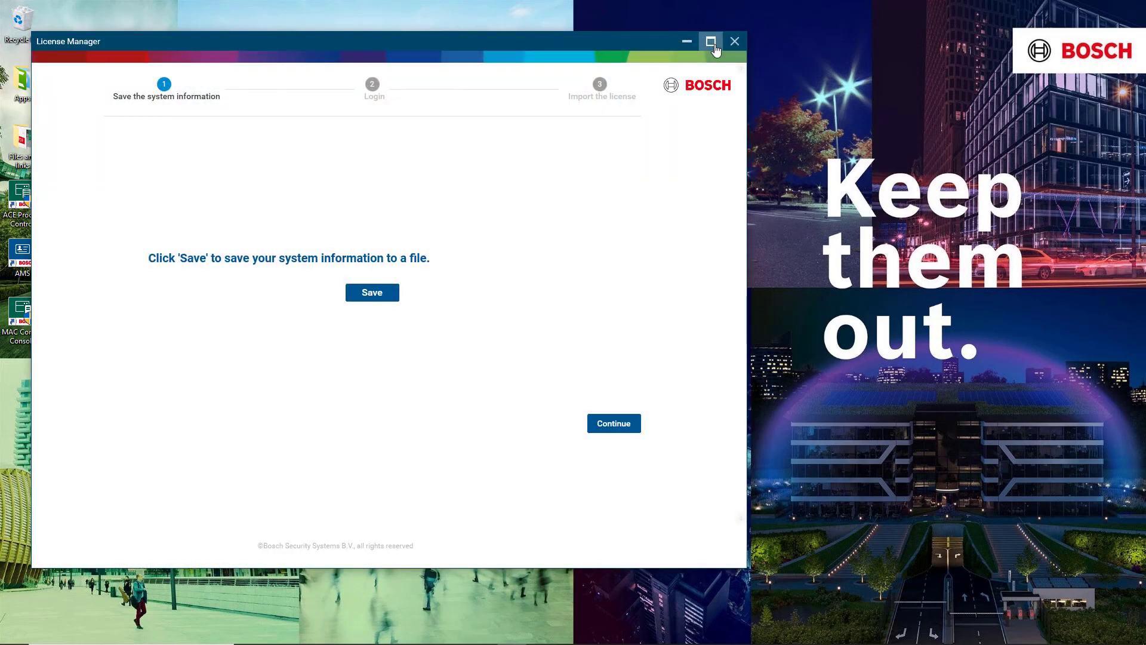
- Maximize the License Manager window and begin saving the system information file
click(715, 47)
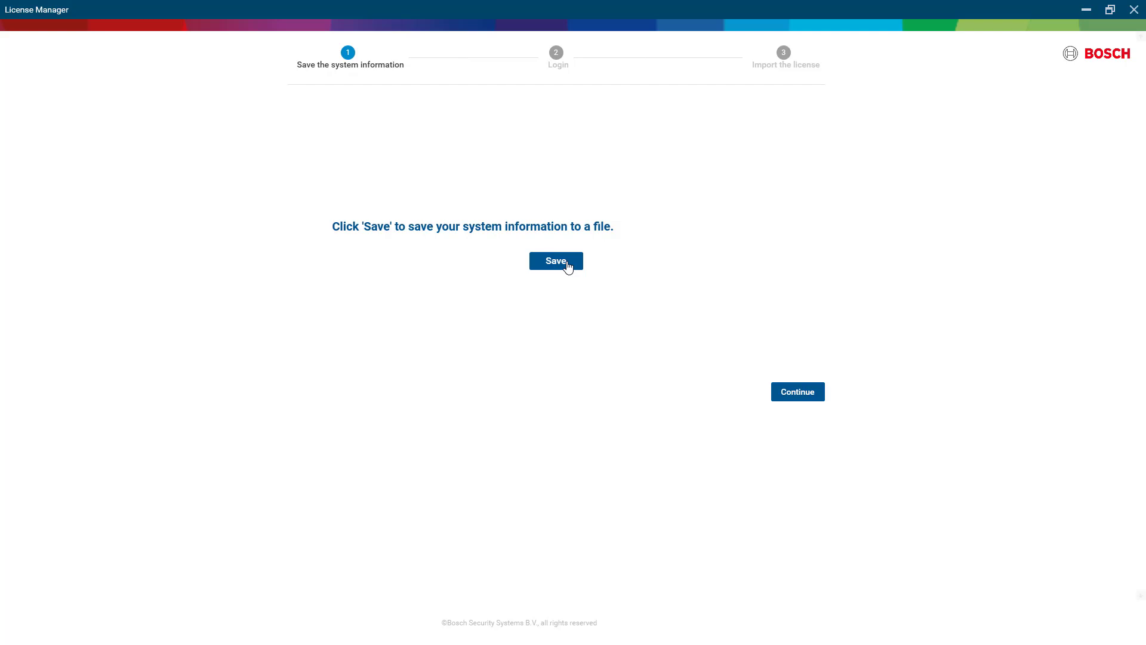
click(568, 267)
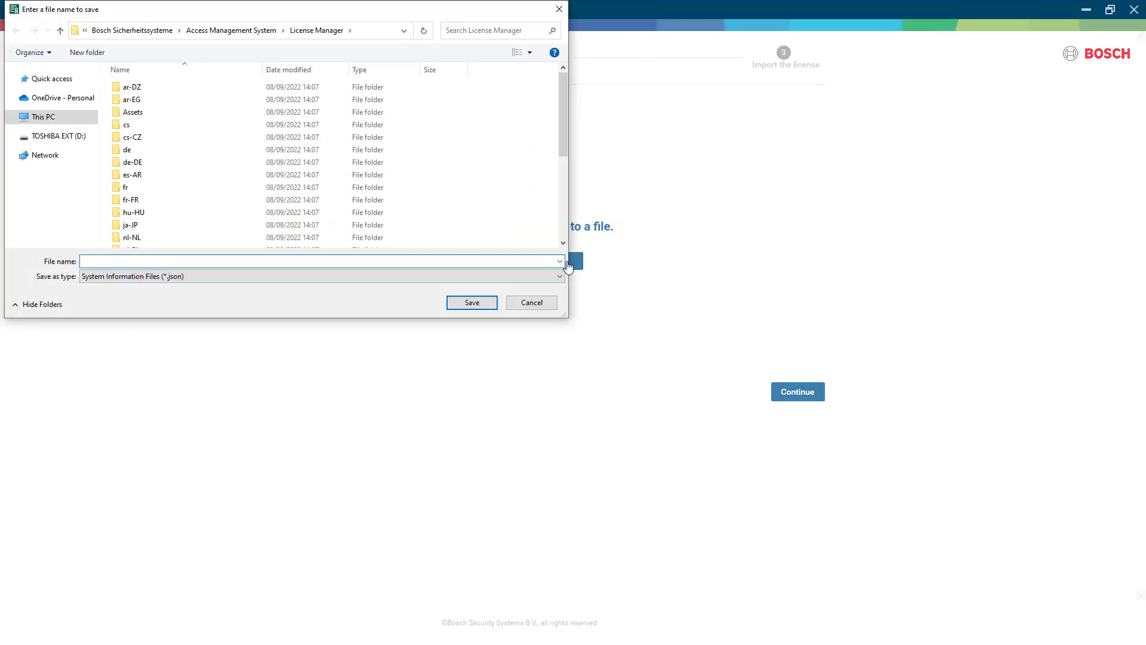
- Choose the Desktop as the save location in the save dialog
click(61, 134)
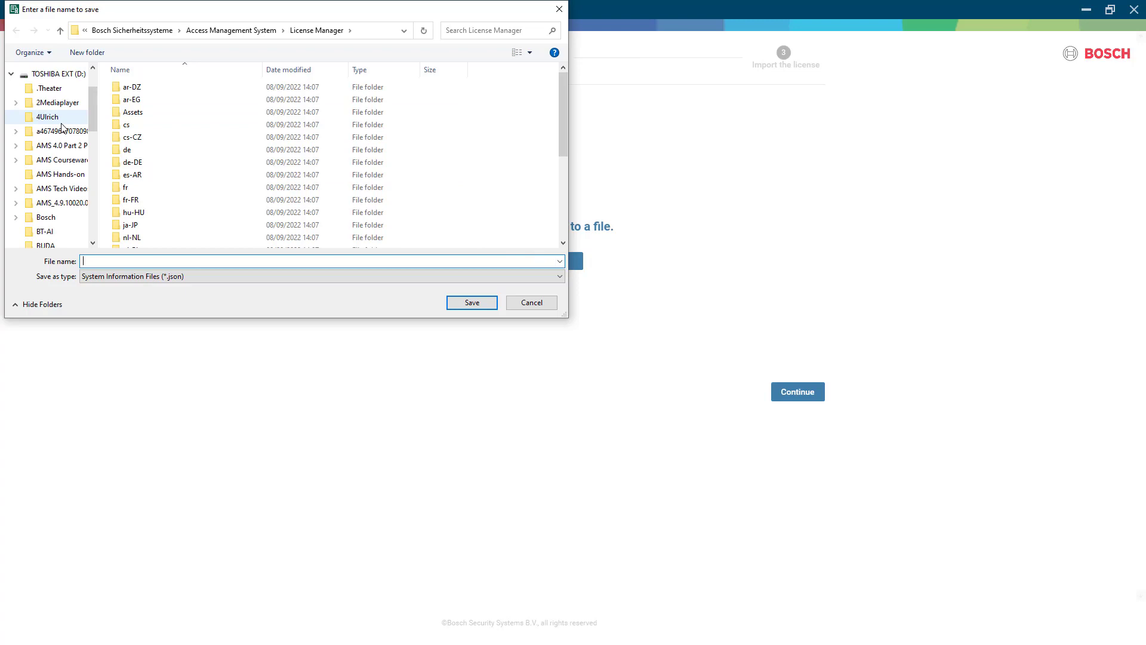
click(59, 75)
scroll(36, 120, up, 1)
click(12, 78)
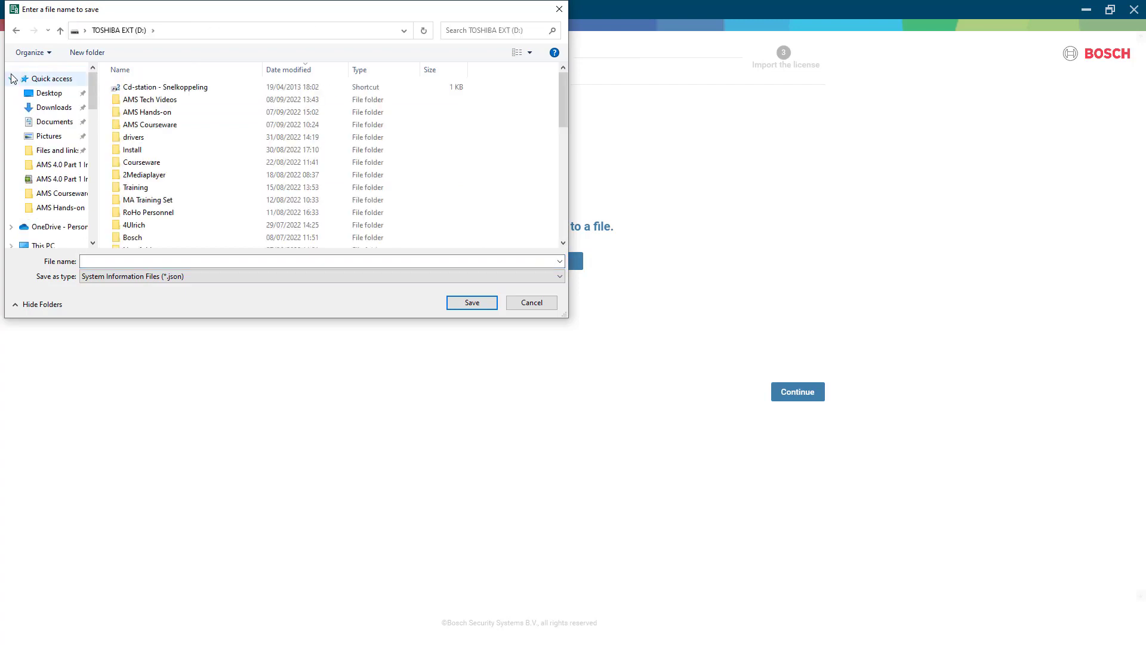
click(47, 94)
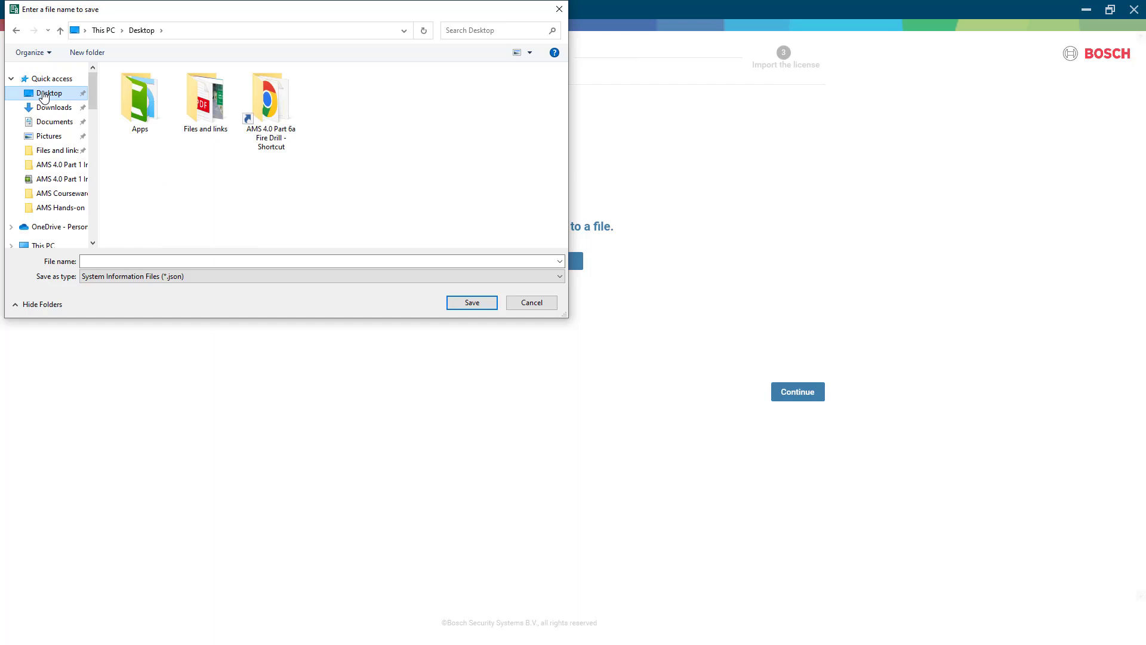
- Save the file as SysInfo, continue to login, and open remote.boschsecurity.com
click(148, 263)
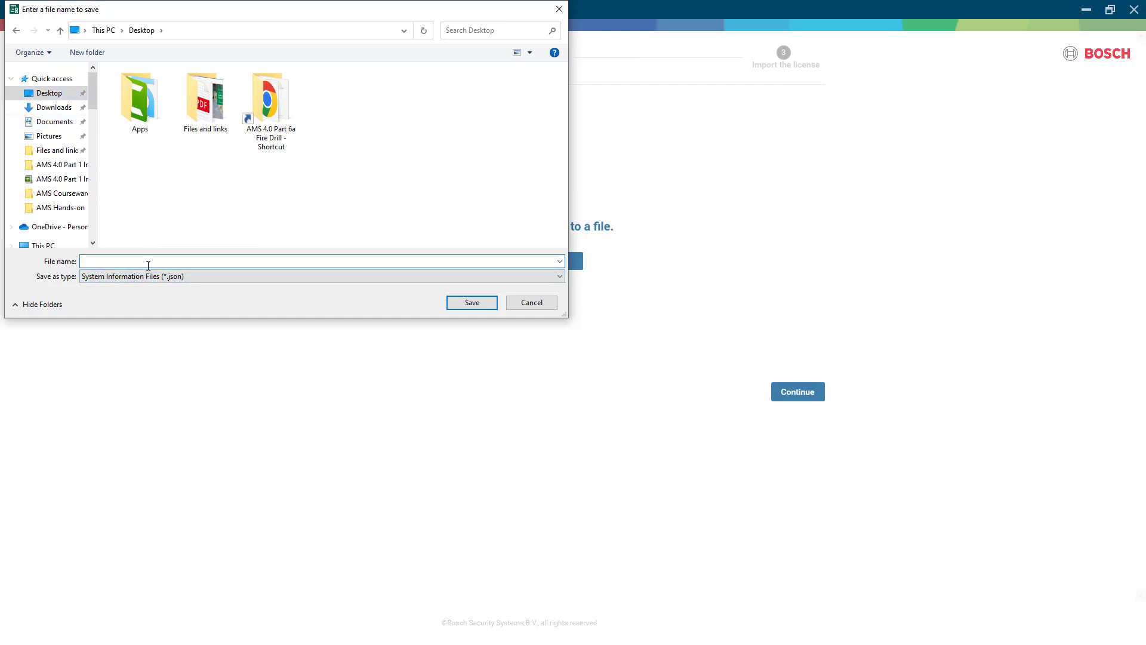
text(SysInfo)
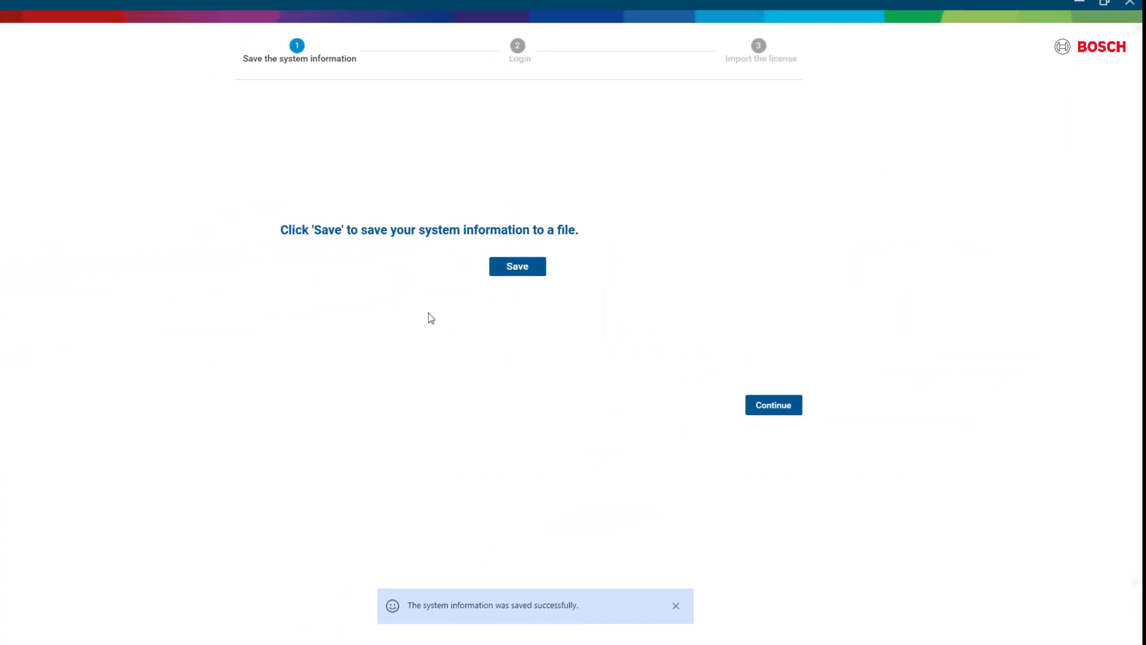
click(784, 409)
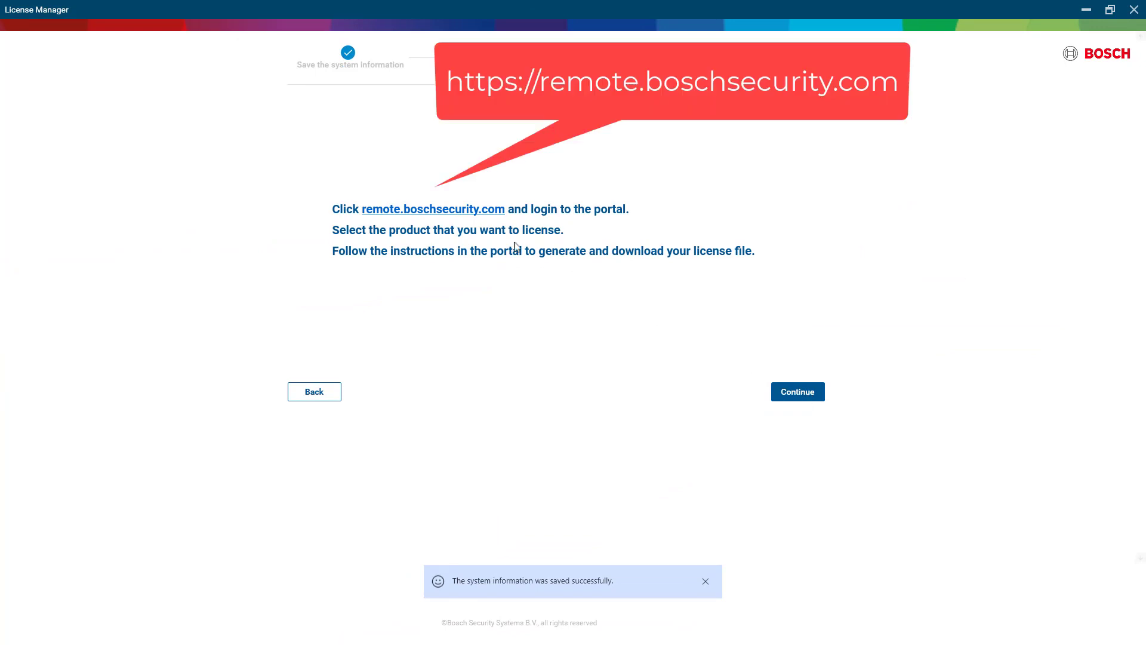
click(453, 213)
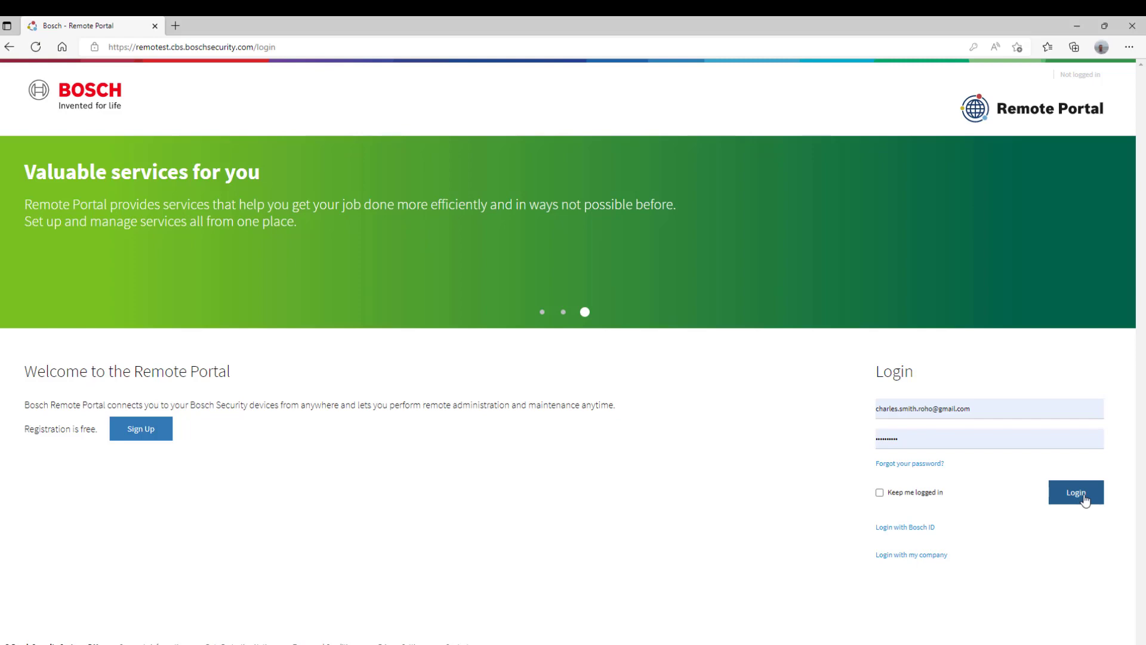
- Log in to Bosch Remote Portal with the entered account credentials
click(1083, 499)
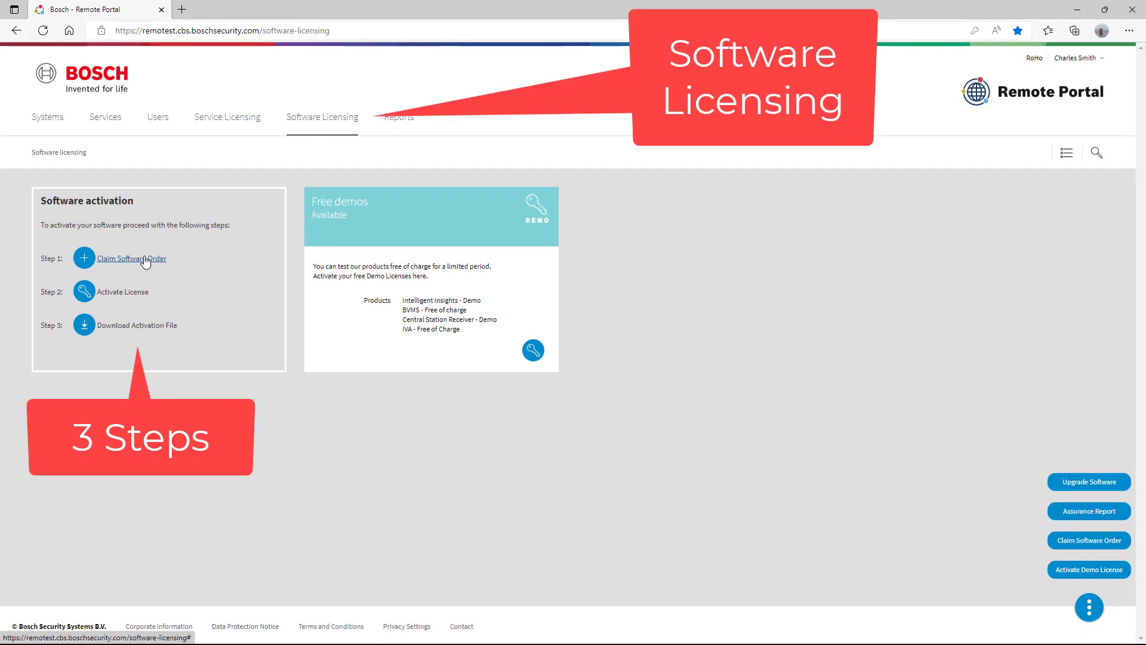
- Start a Step 1 software order claim and enter the person's full name as the order Name
click(144, 259)
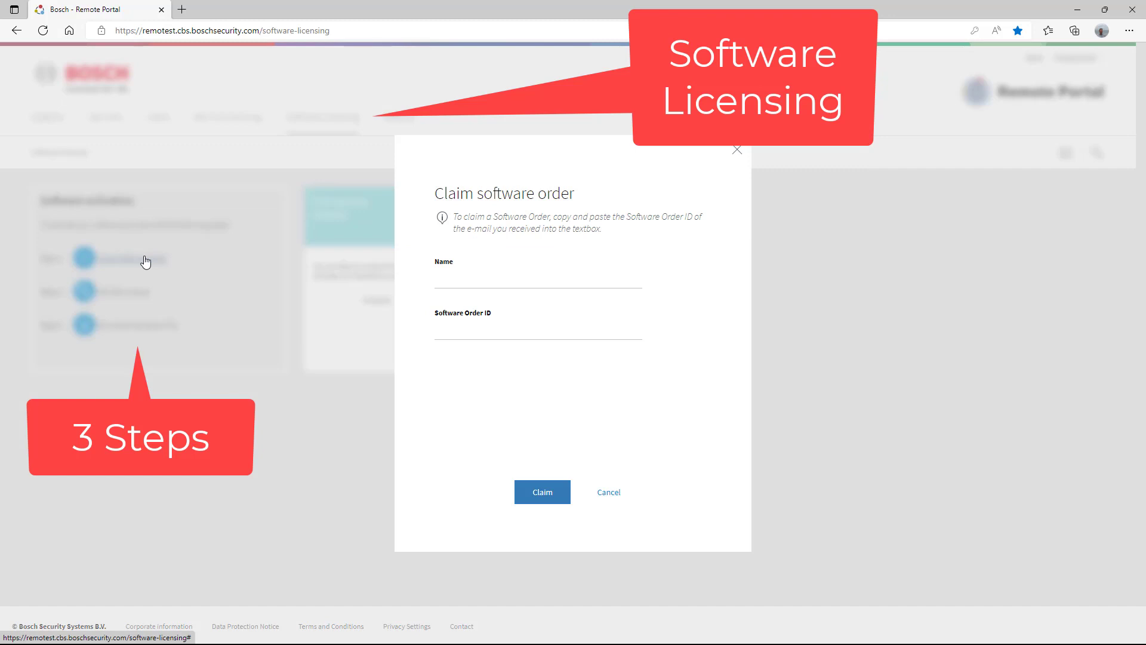
click(453, 281)
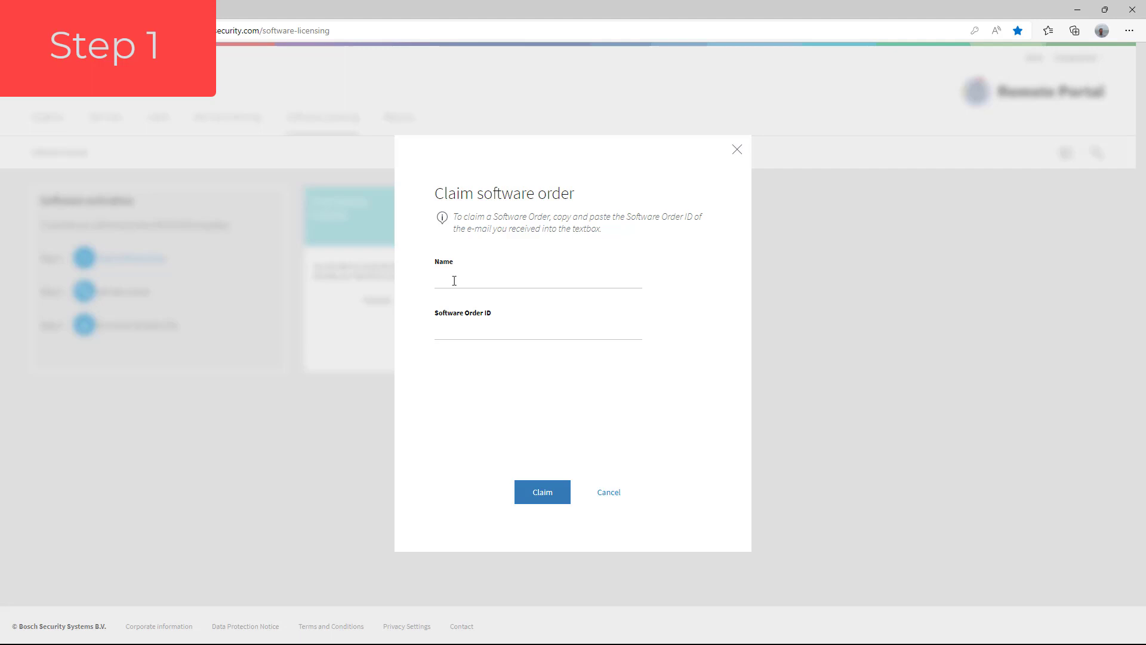
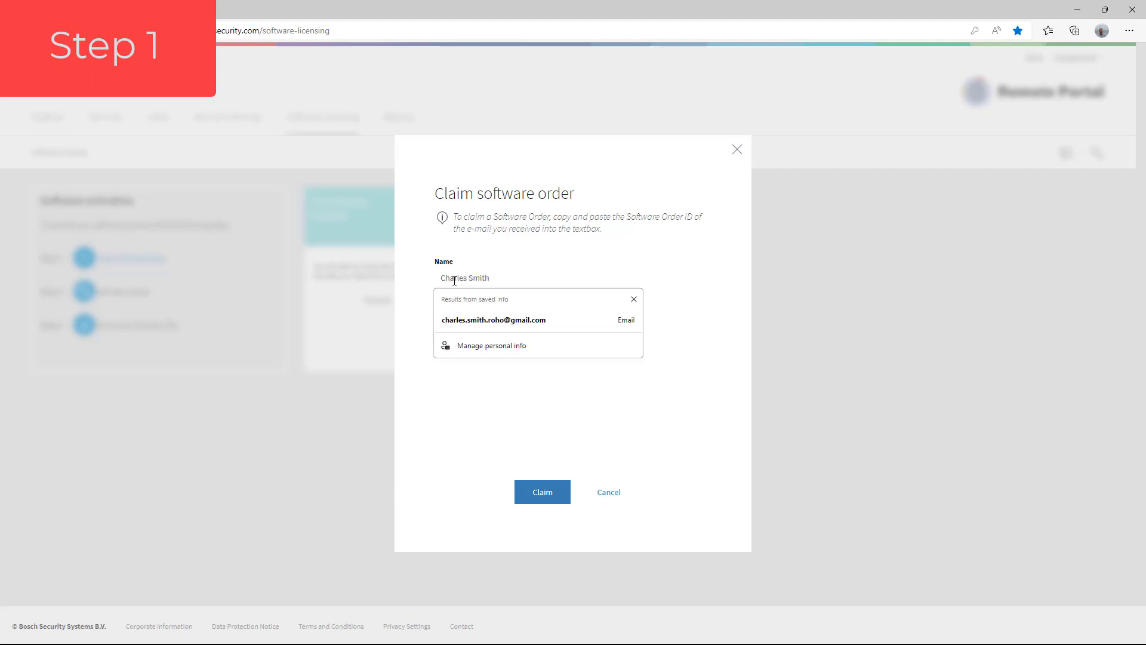
click(711, 335)
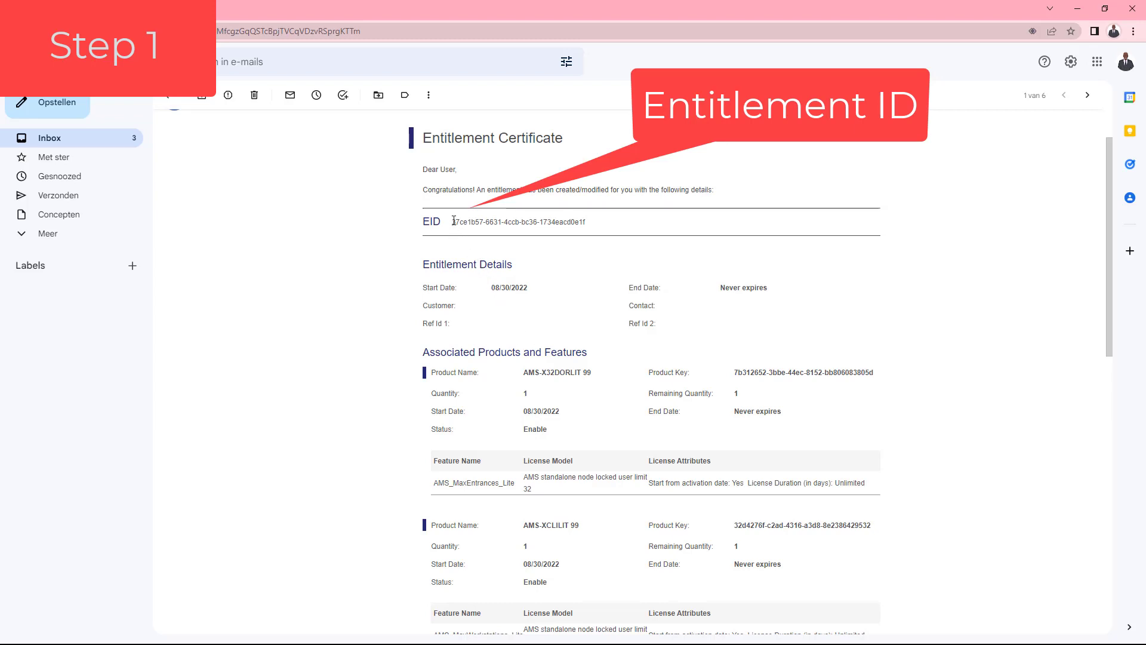
- Copy the EID from the Entitlement Certificate e-mail and switch back to the portal
drag(454, 221, 589, 234)
key(ctrl+c)
right_click(573, 224)
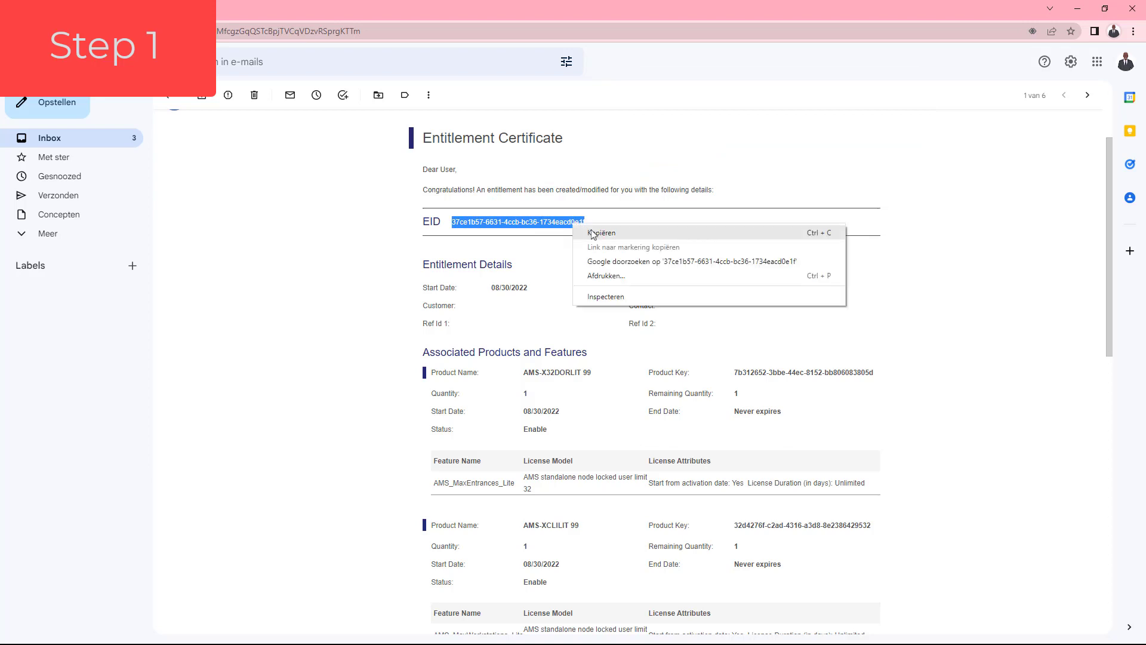
click(594, 233)
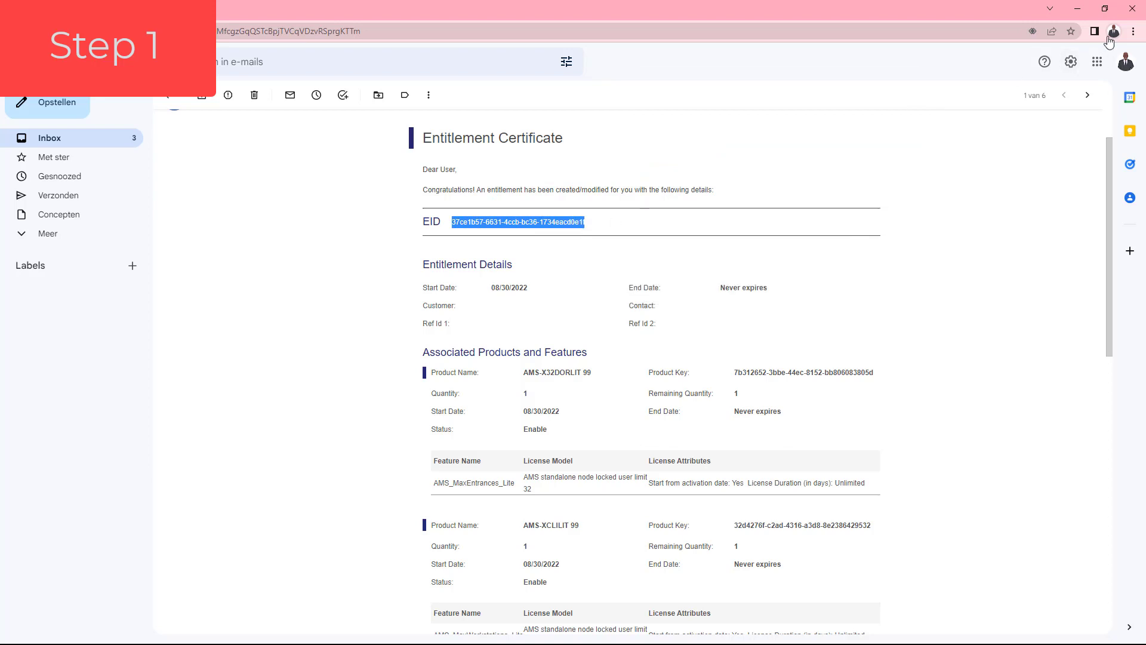
key(alt+Tab)
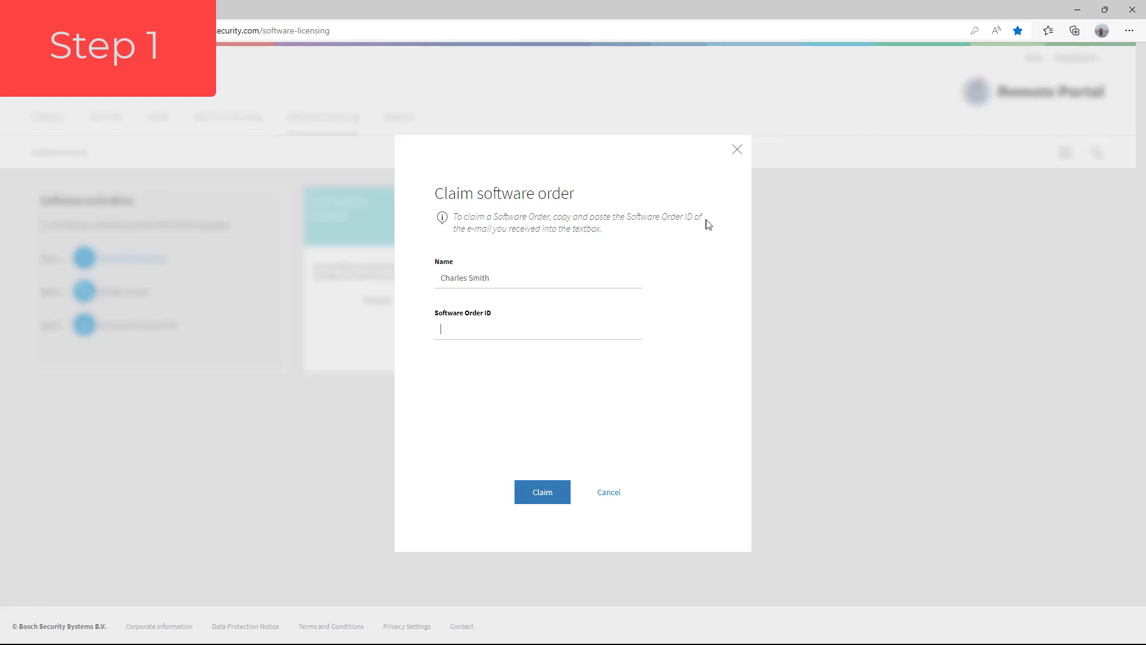
- Paste the copied EID into the Software Order ID field and claim the order
right_click(466, 330)
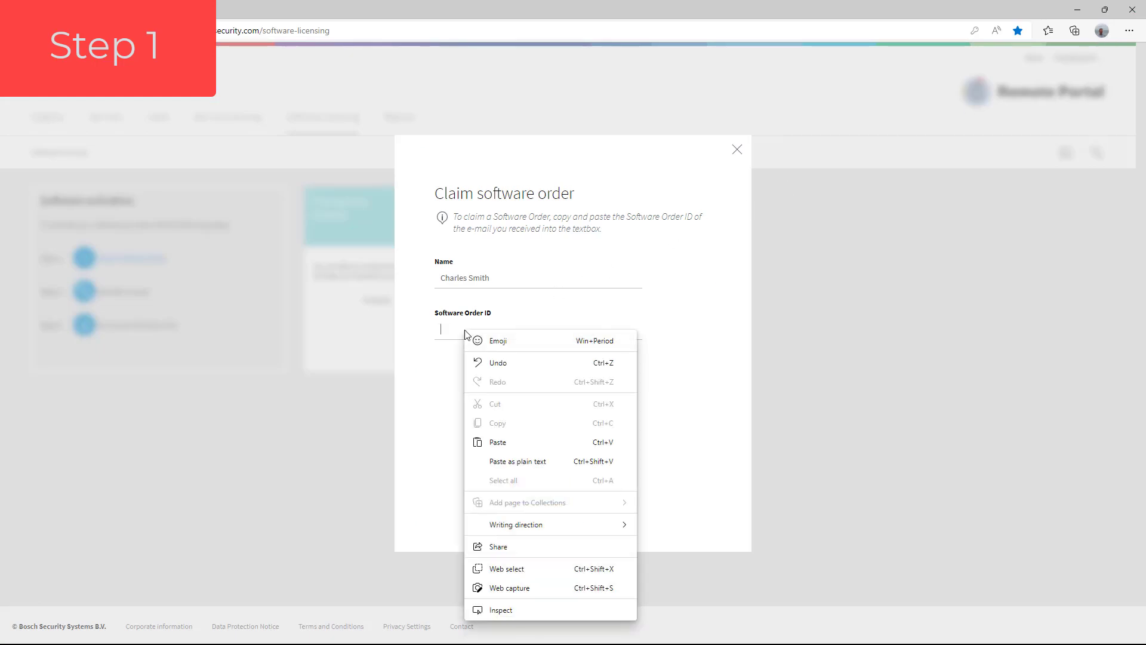
click(501, 443)
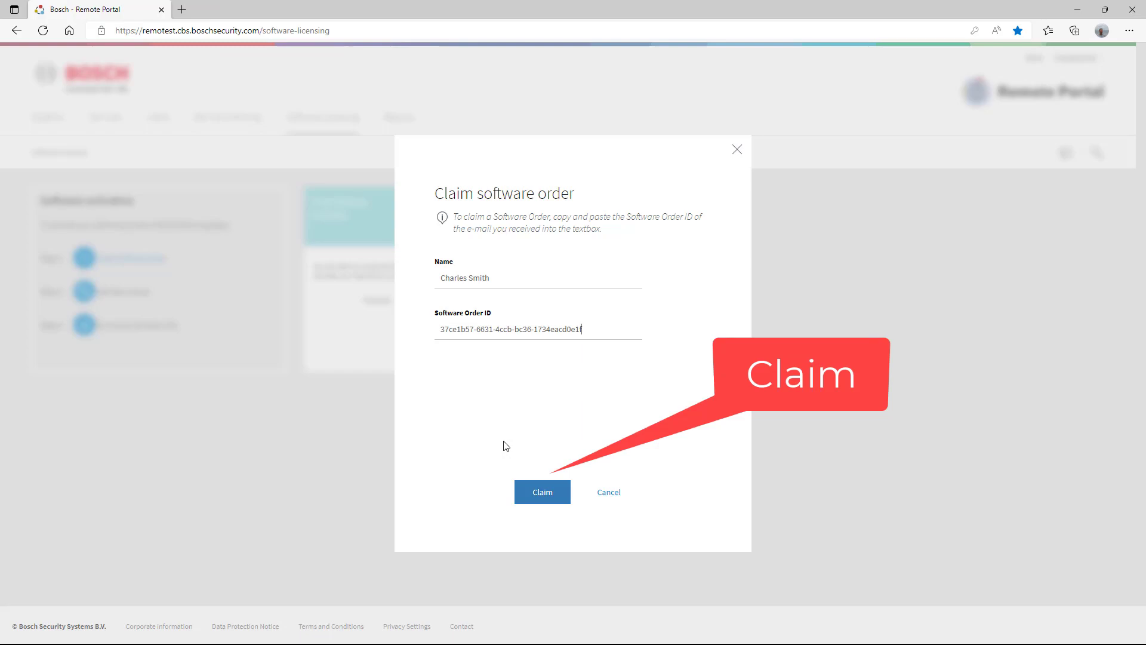
click(540, 491)
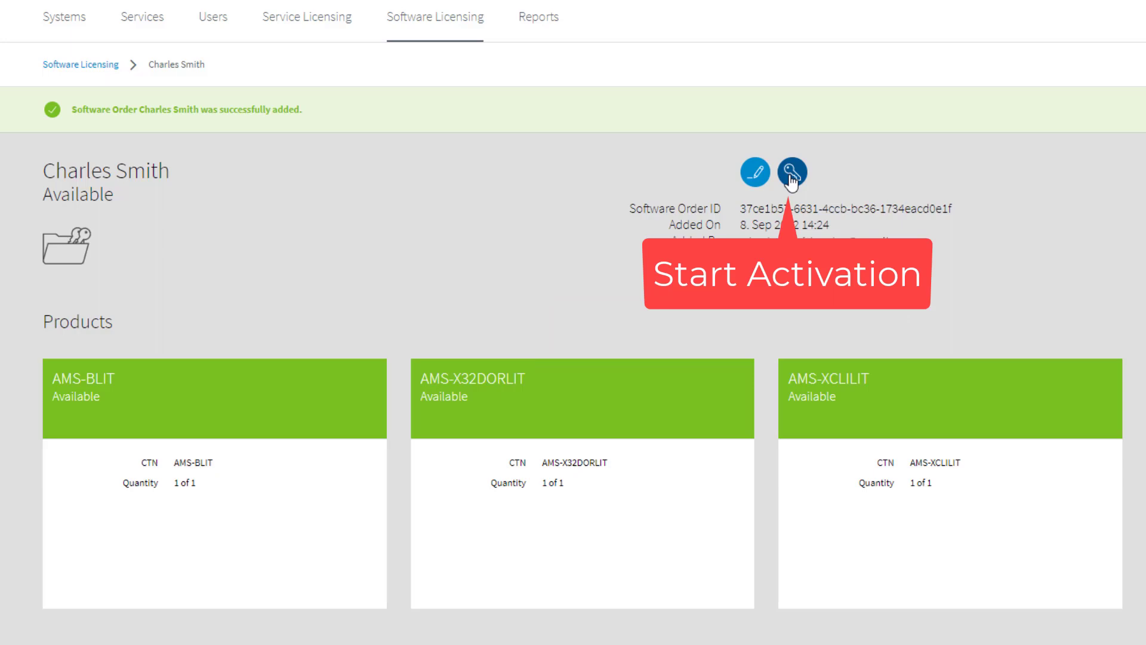
- Start activation, upload SysInfo.json from the Desktop and enter 'RoHo Office' as the site
click(792, 174)
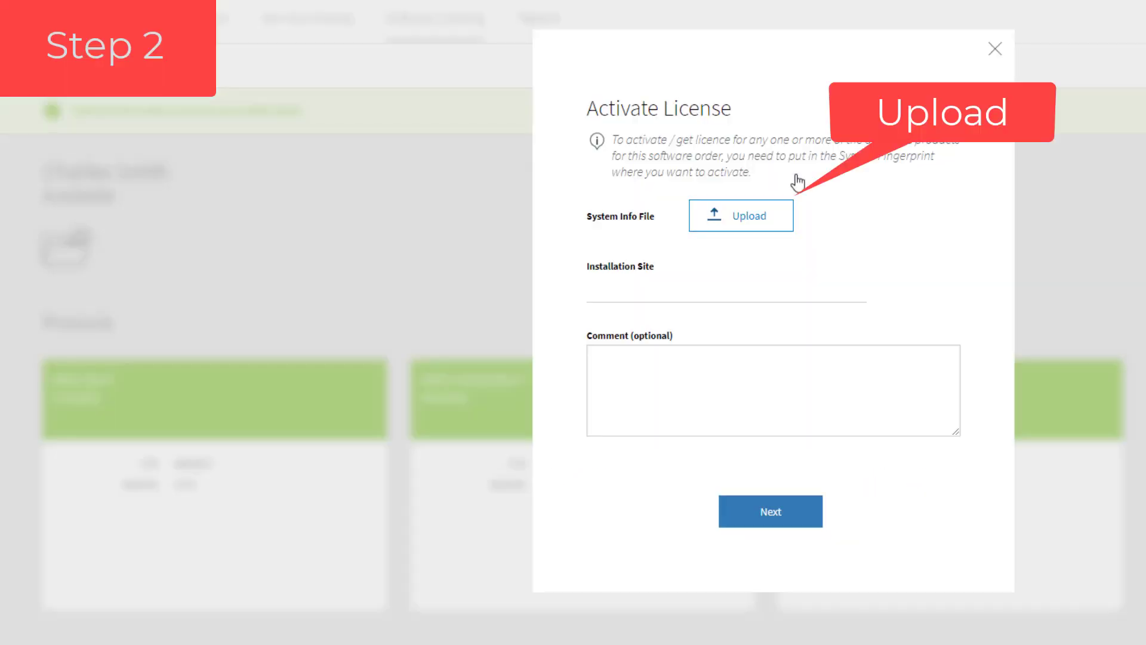
click(754, 230)
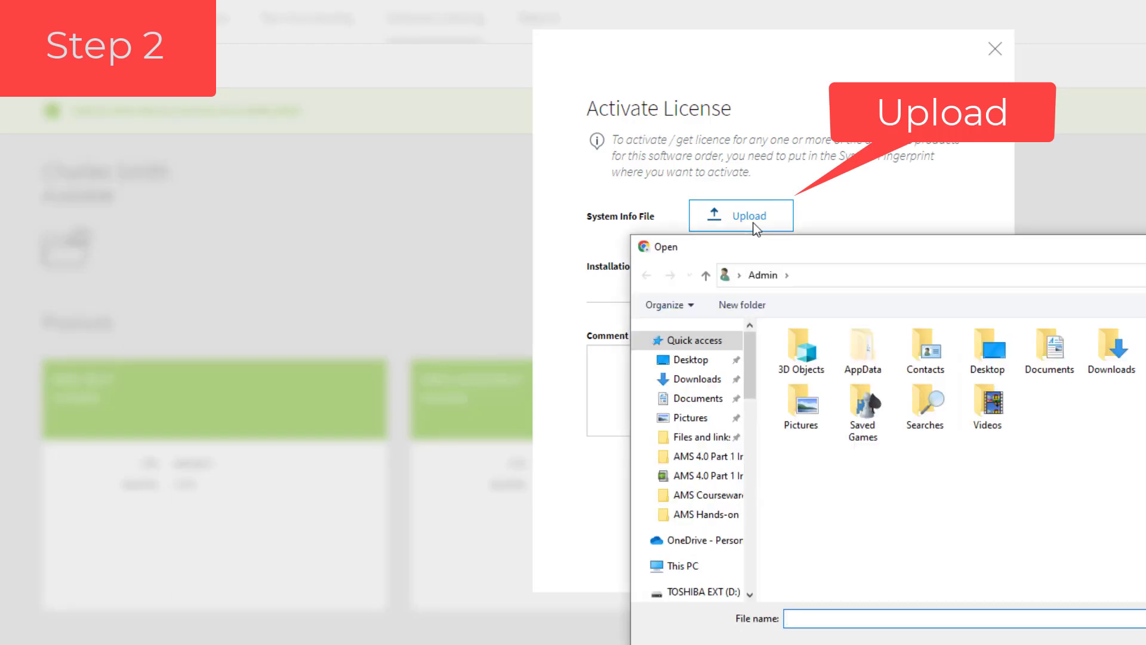
click(690, 359)
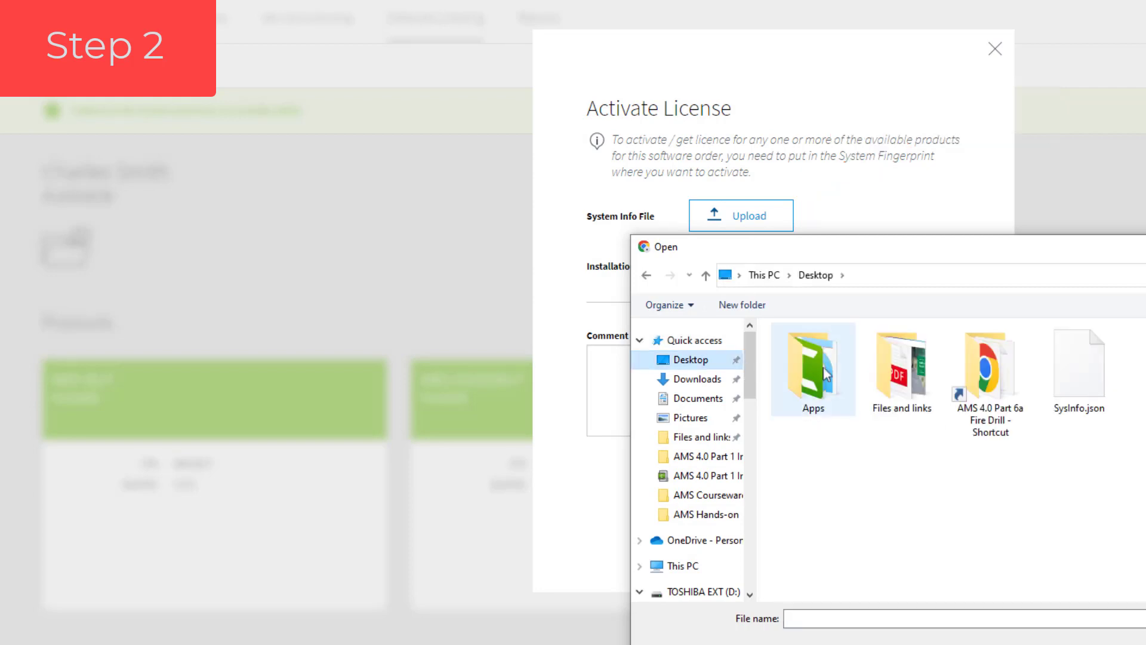
click(1097, 391)
key(Return)
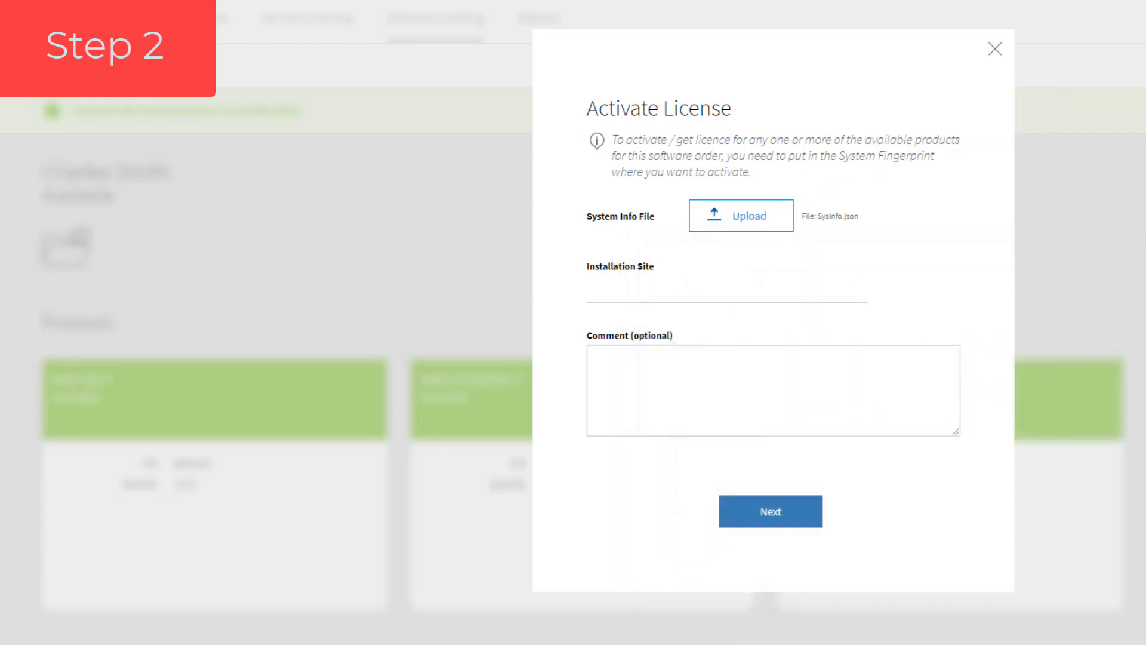
click(712, 294)
text(RoHo)
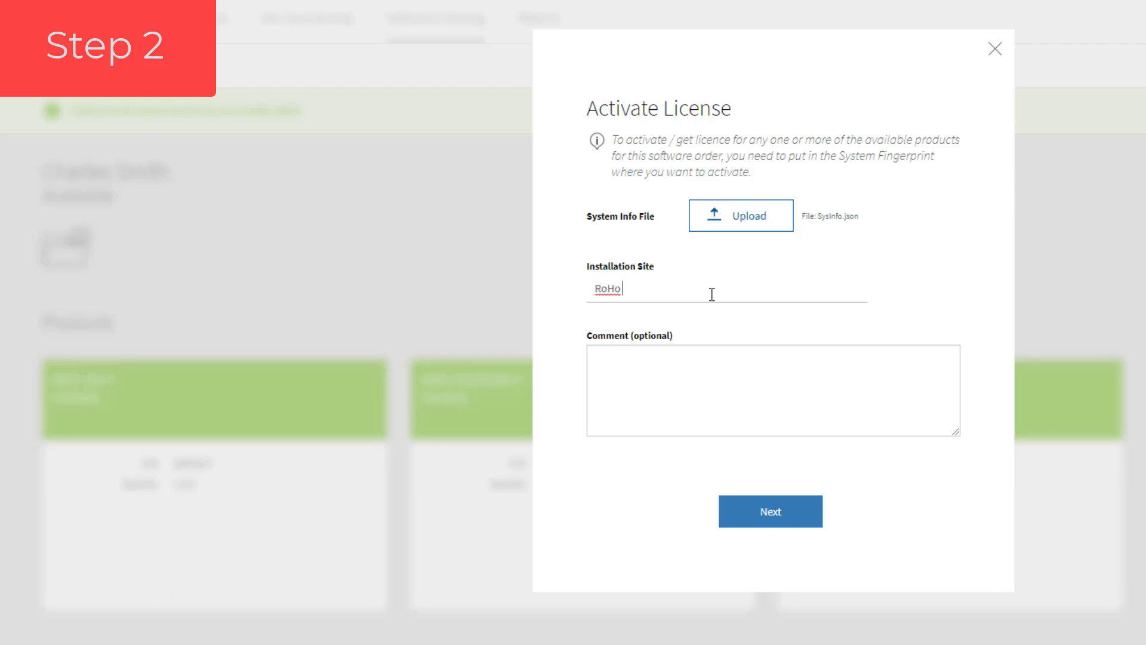
text( Office)
- Choose AMS-BLIT as base product and tick expansions AMS-X32DORLIT and AMS-XCLILIT
click(777, 526)
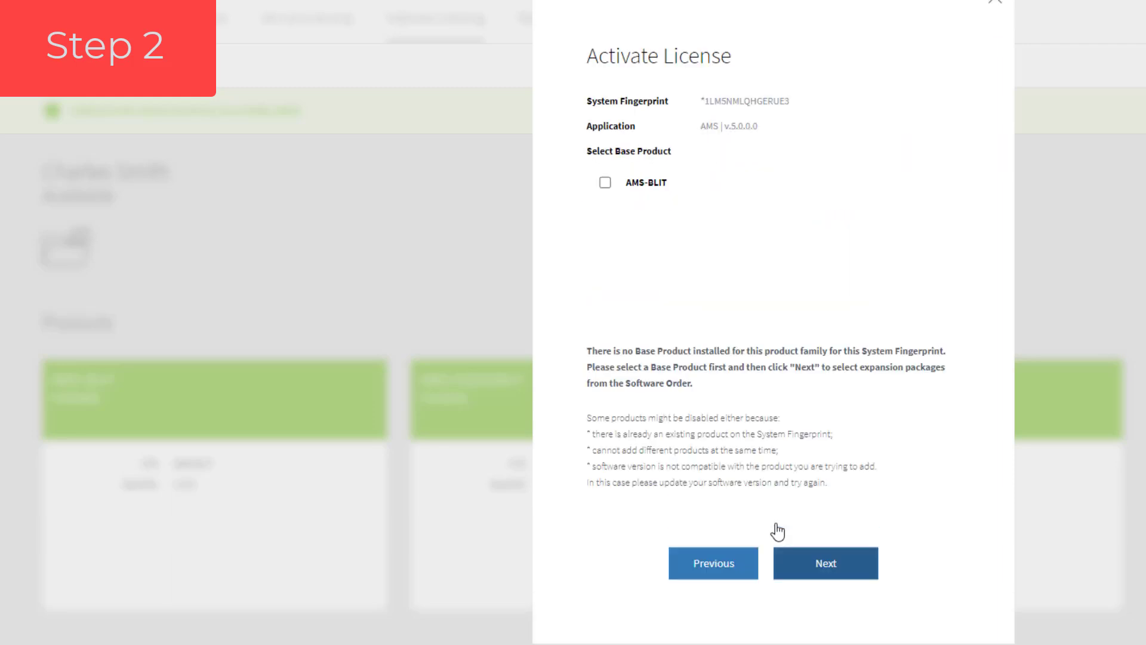
click(605, 185)
click(841, 567)
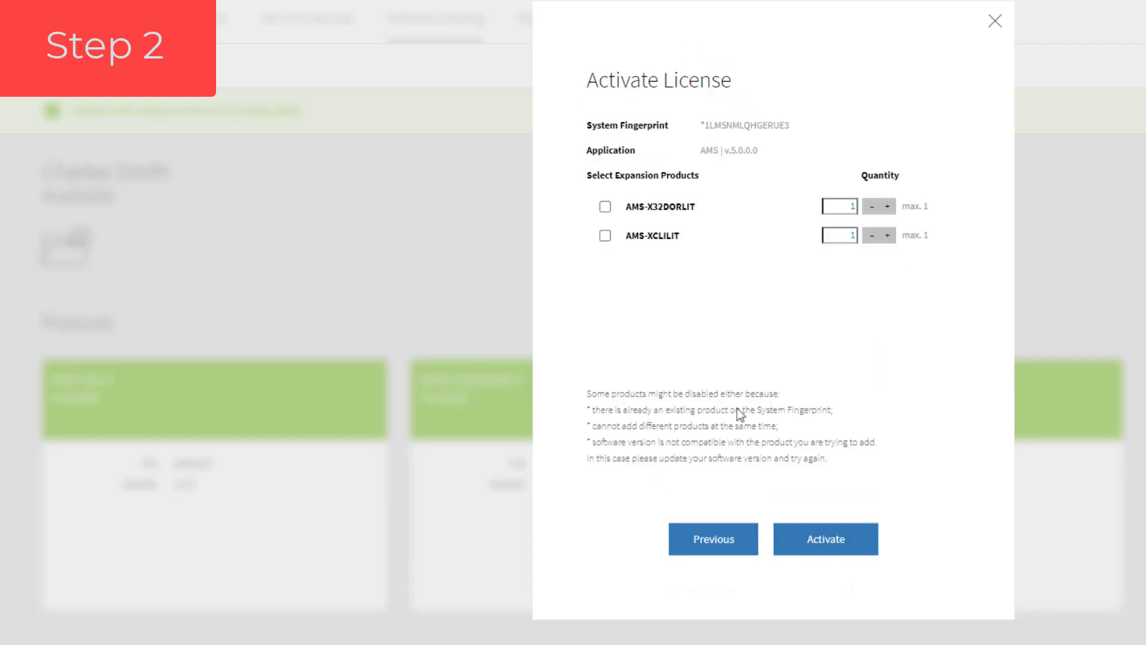
click(604, 207)
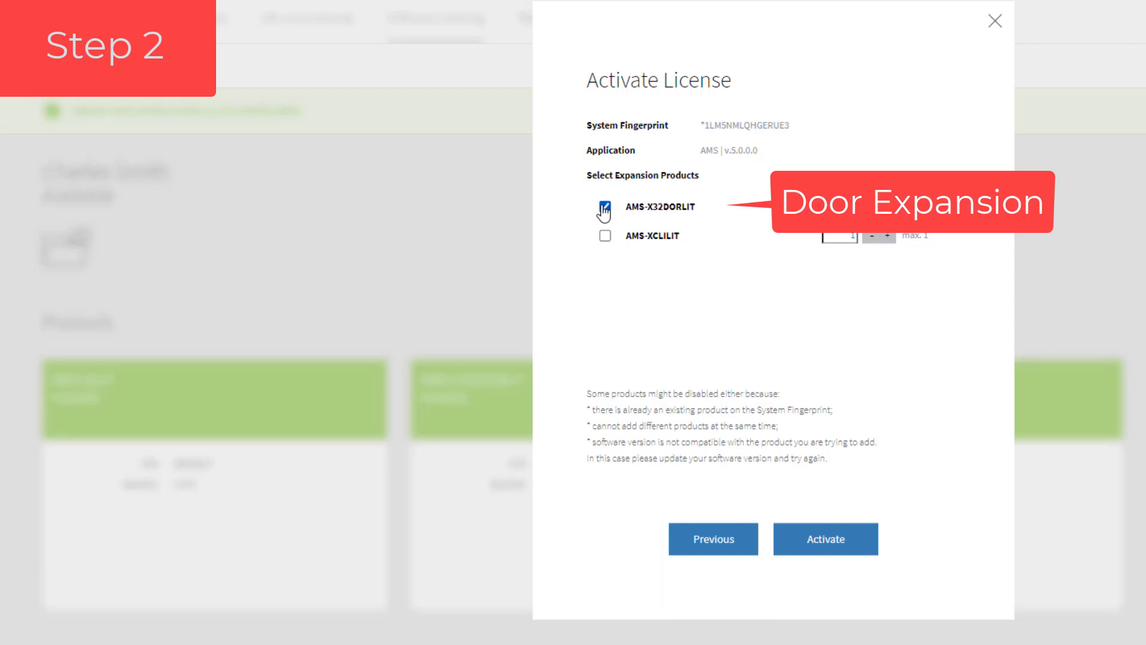
click(606, 236)
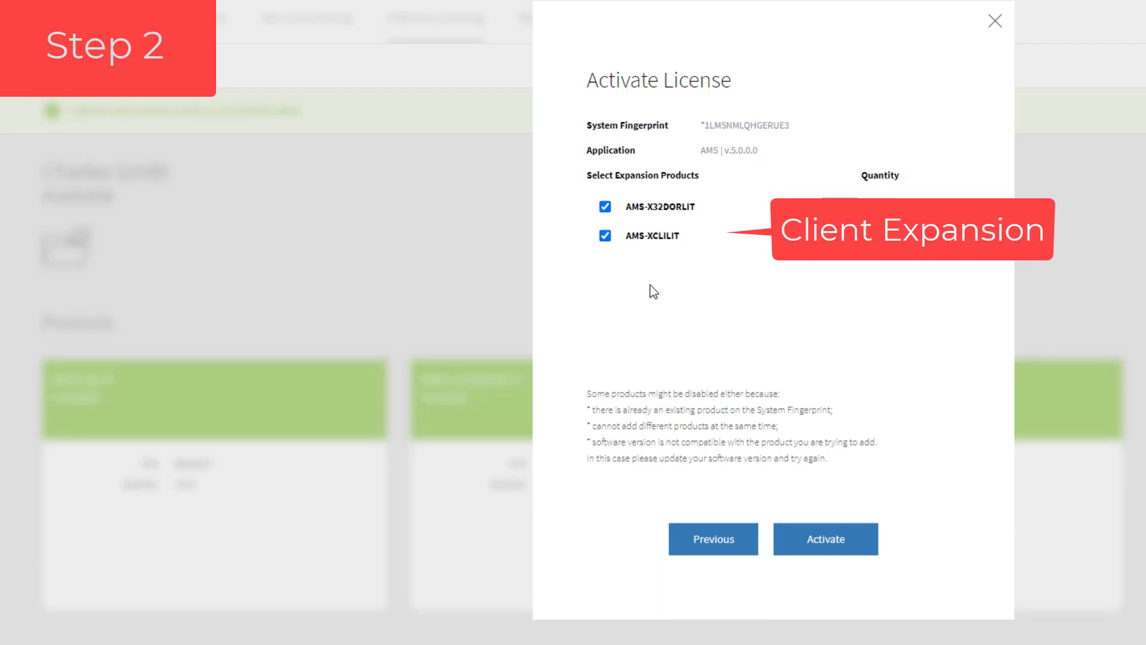
- Activate the license for AMS-BLIT, AMS-X32DORLIT and AMS-XCLILIT at RoHo Office
click(848, 544)
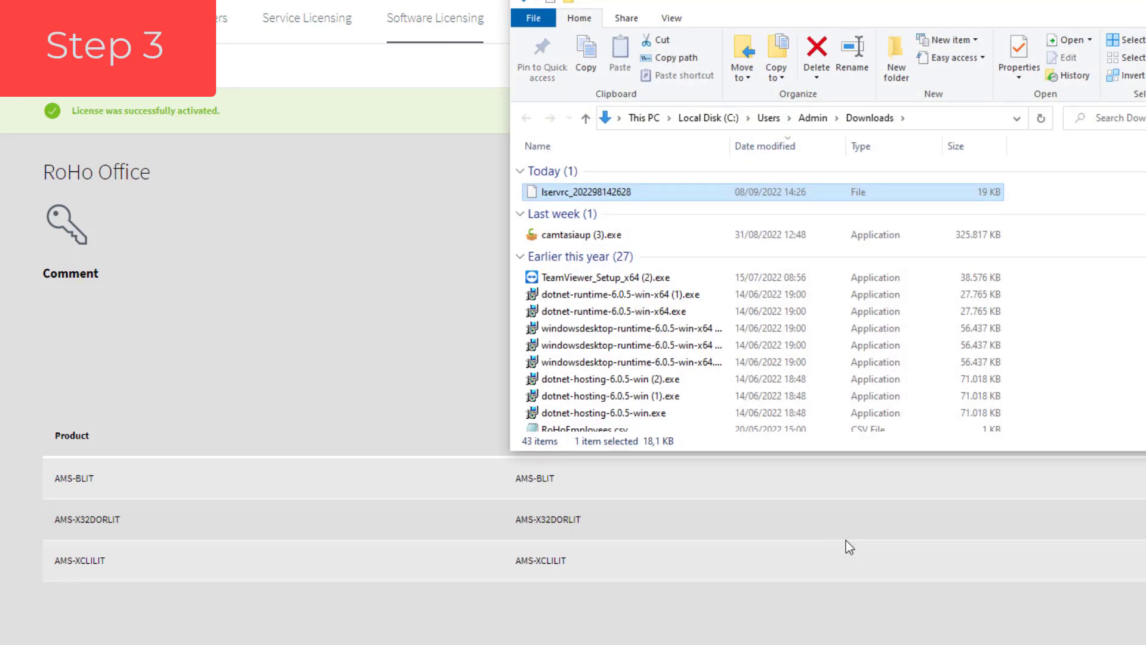
- Send the lservrc activation file in Downloads to the Desktop as a shortcut
right_click(696, 195)
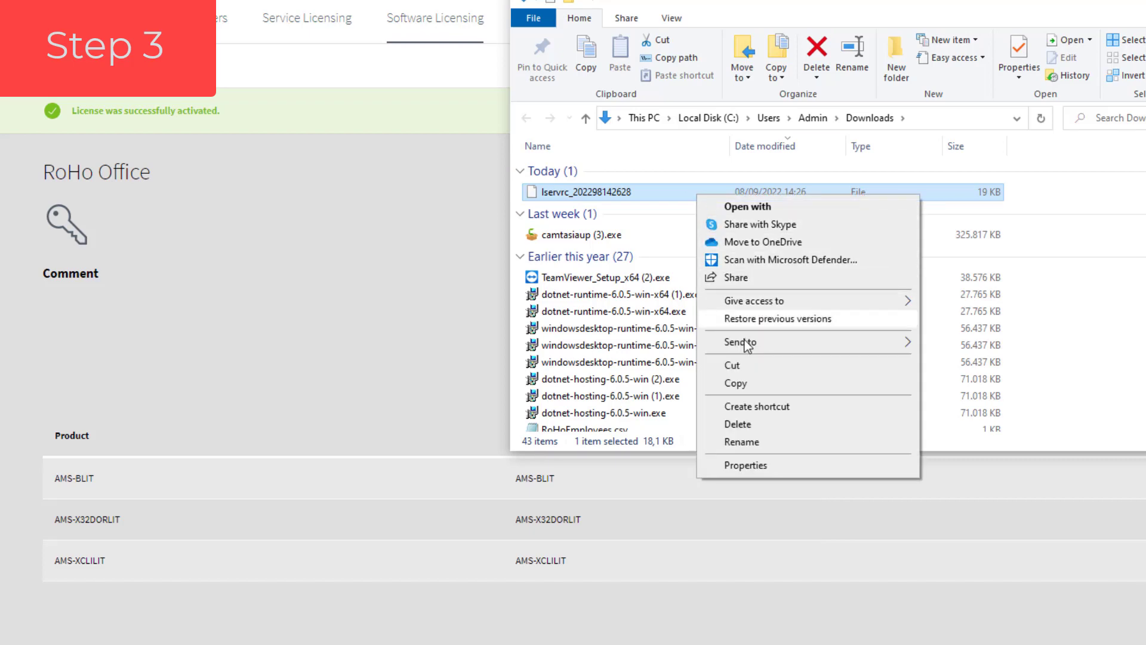
mouse_move(746, 345)
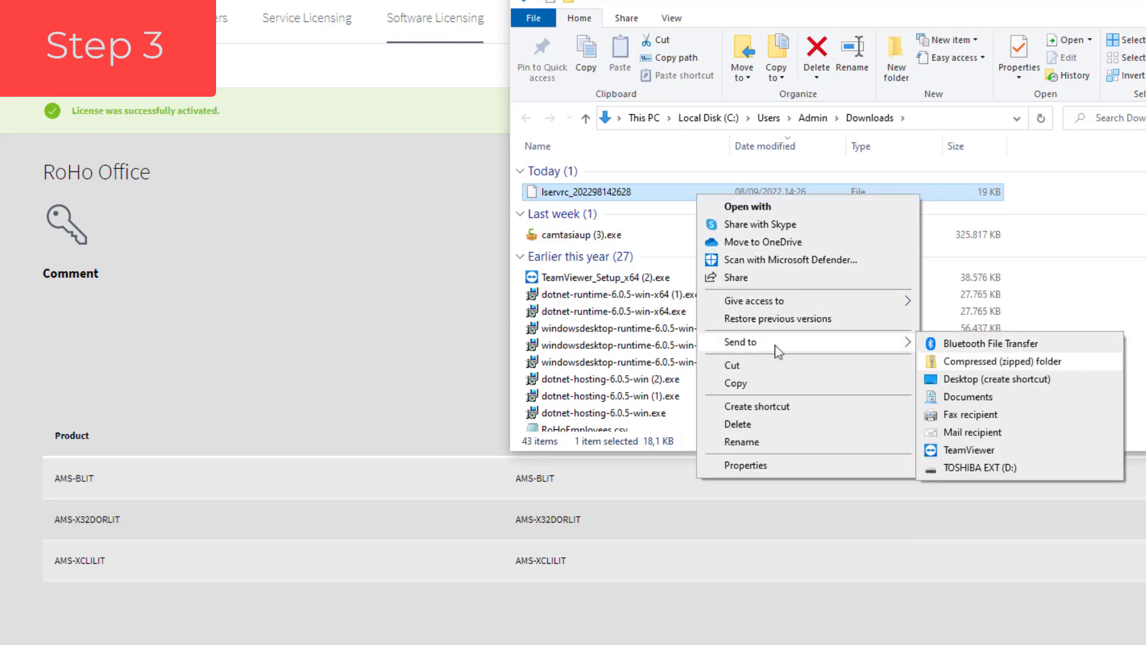
click(962, 381)
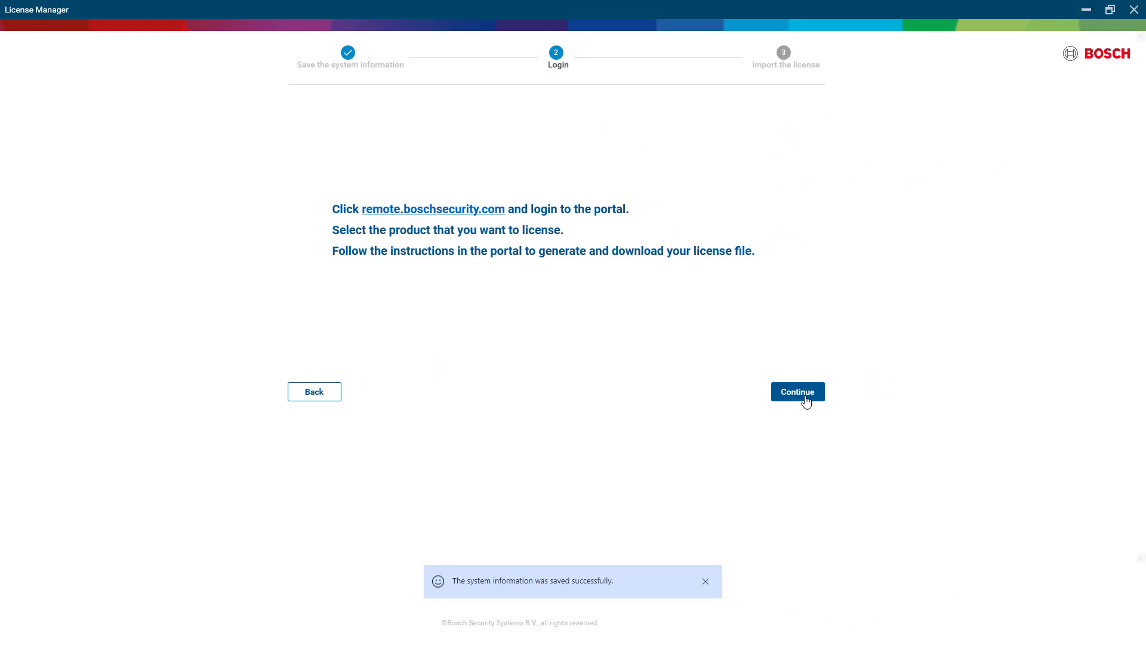
click(806, 398)
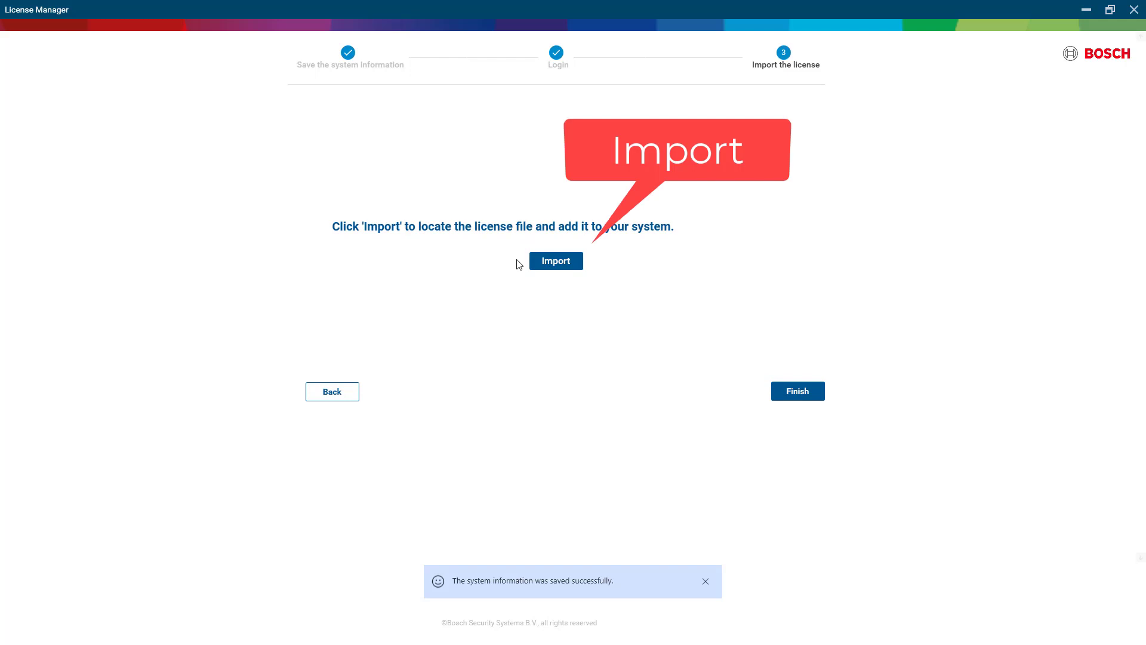
click(546, 263)
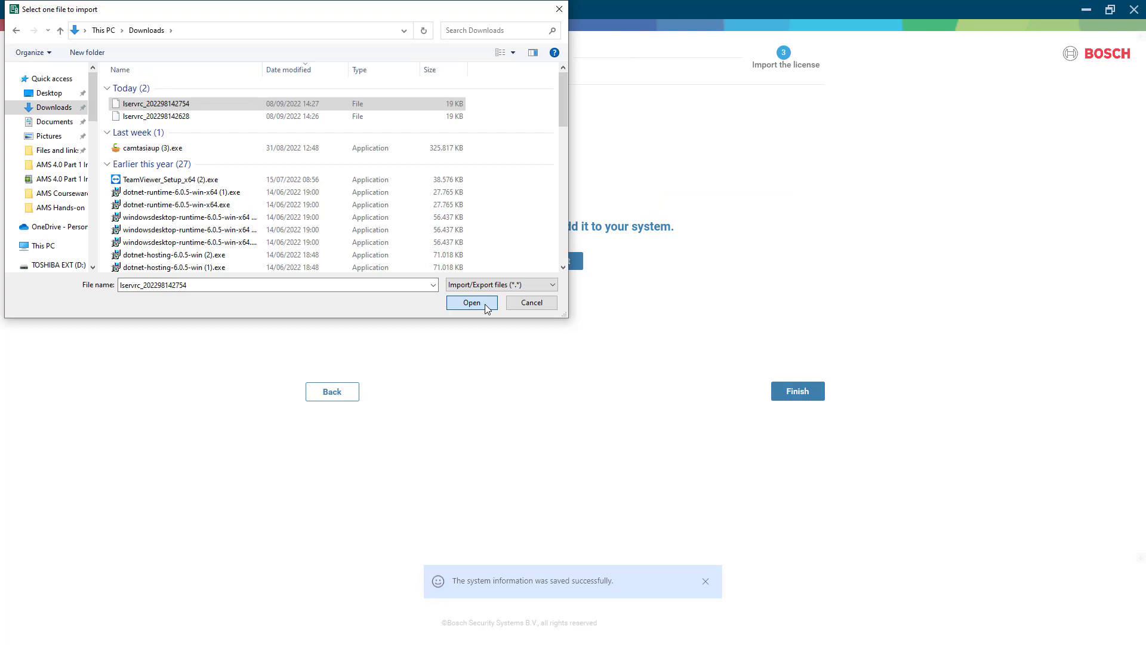
click(487, 307)
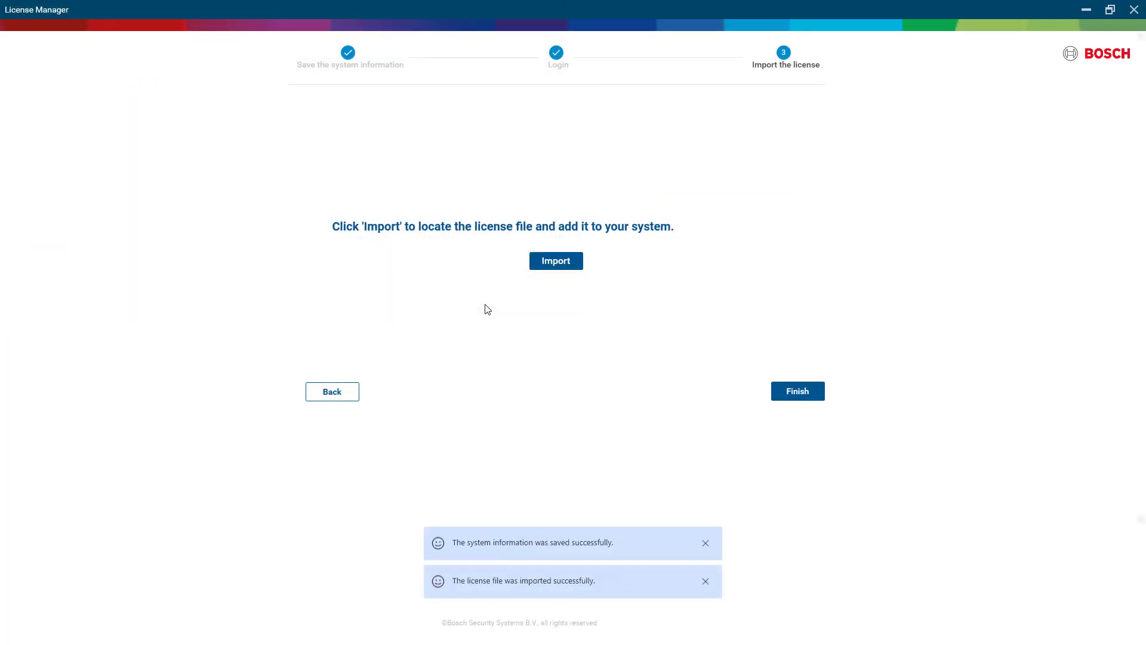
- Finish the License Manager import wizard
click(796, 392)
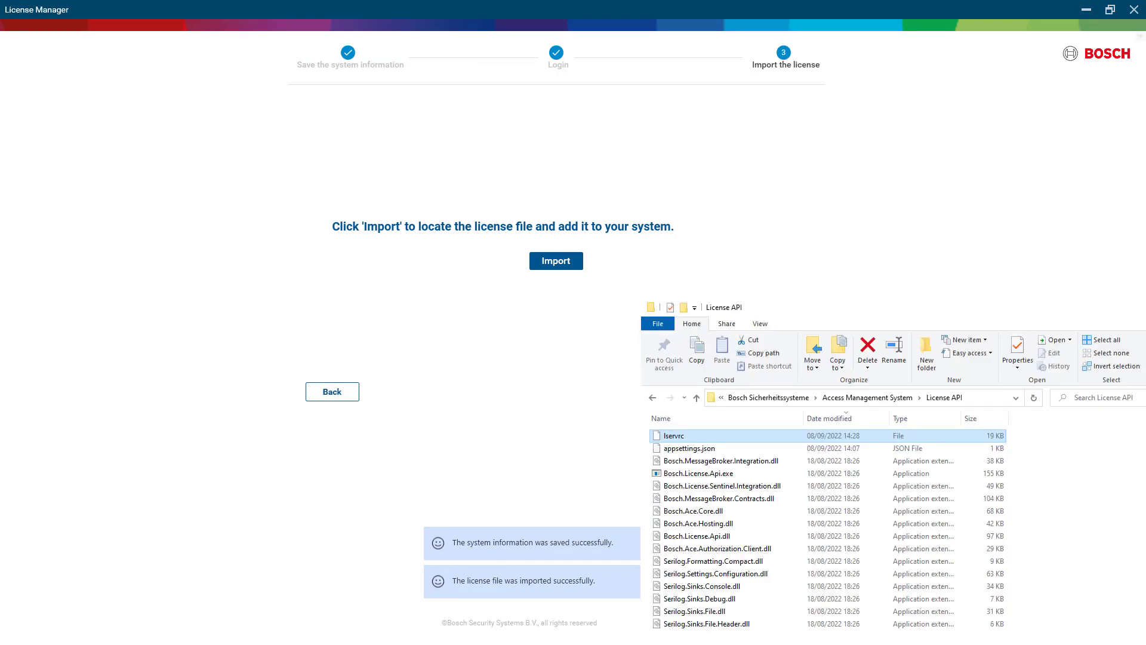